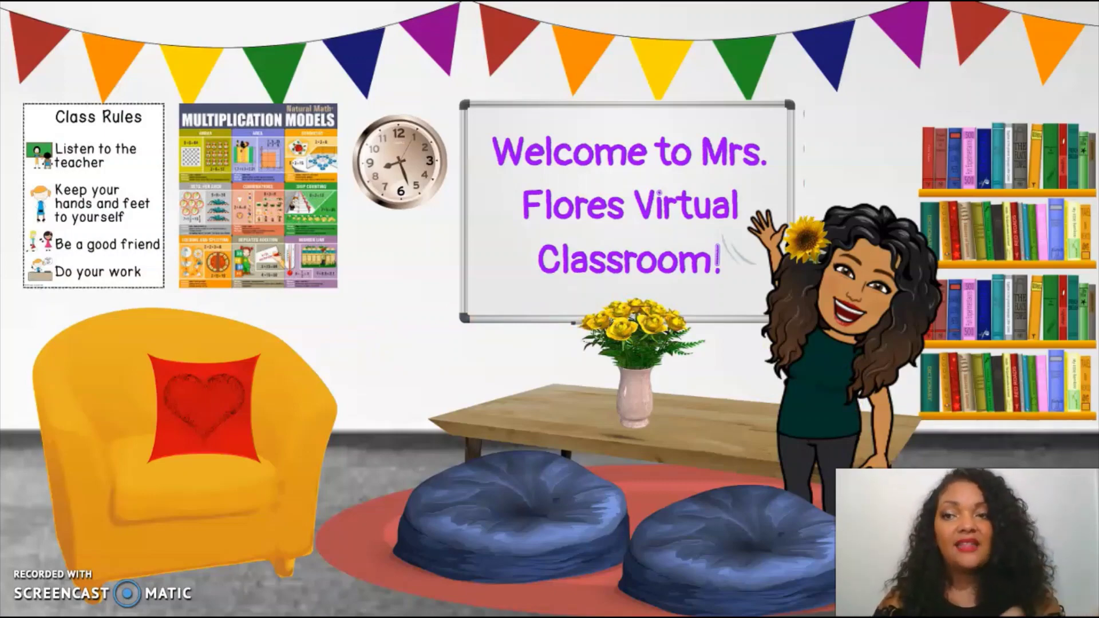
Exit the finished classroom slideshow and return to the Slides editor.
key("Escape")
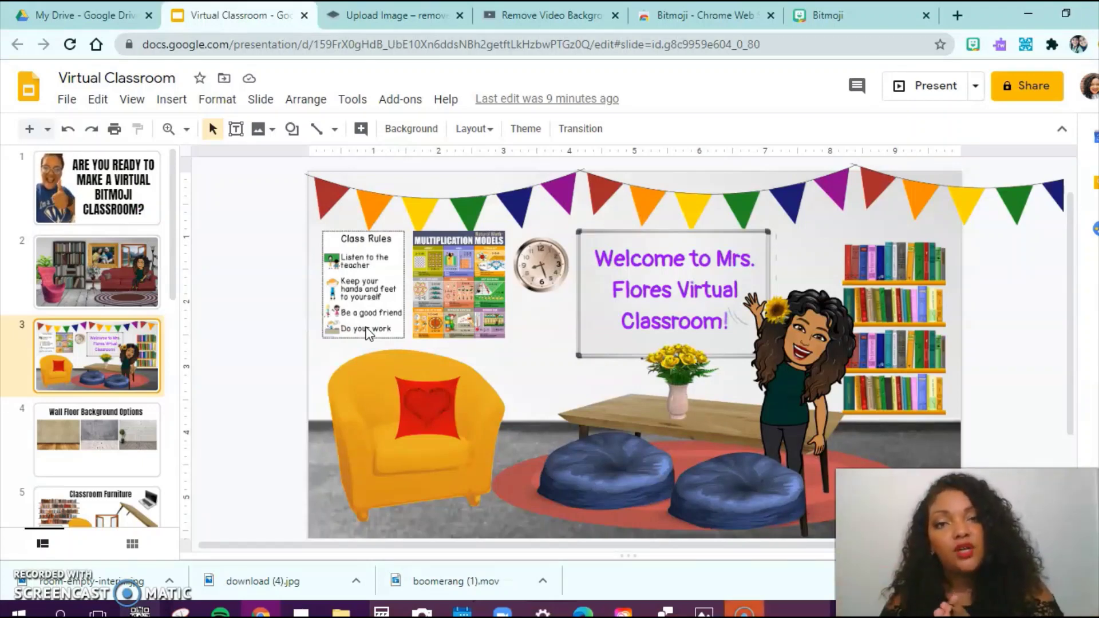
Switch to the browser tab showing the Bitmoji website.
left_click(528, 161)
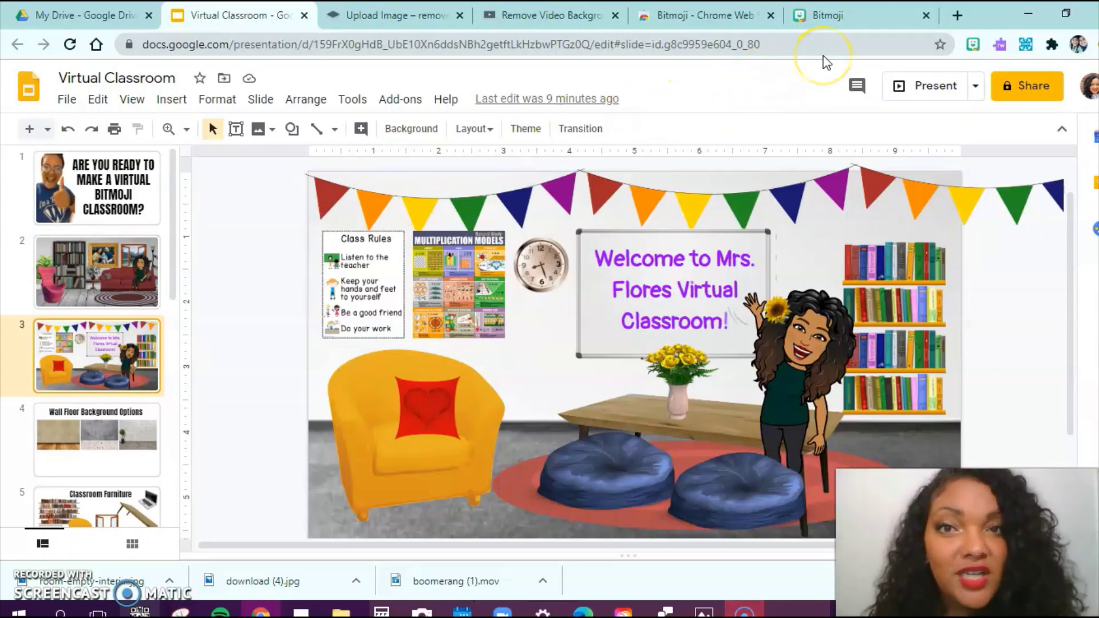
left_click(820, 16)
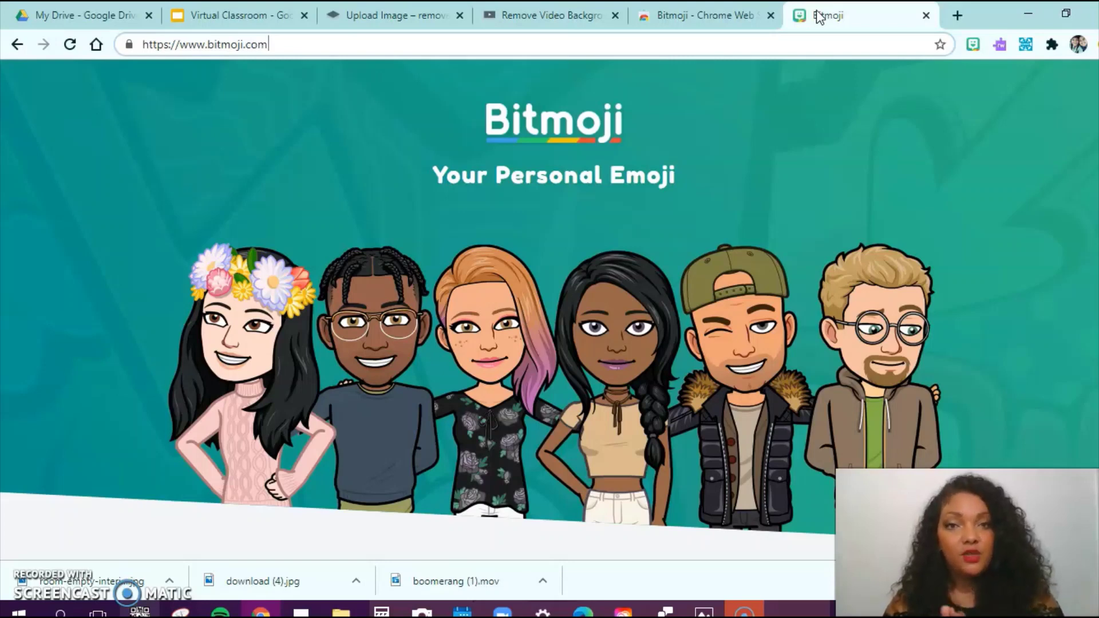
Check the Bitmoji extension's Chrome Web Store page, then go back to the Virtual Classroom deck.
left_click(723, 17)
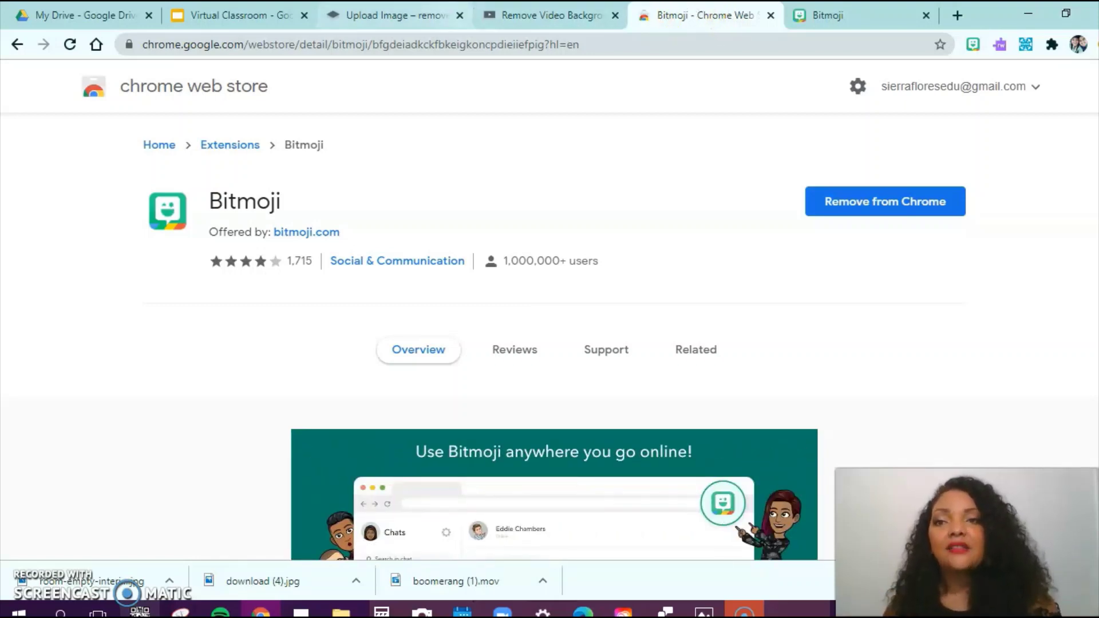
left_click(176, 11)
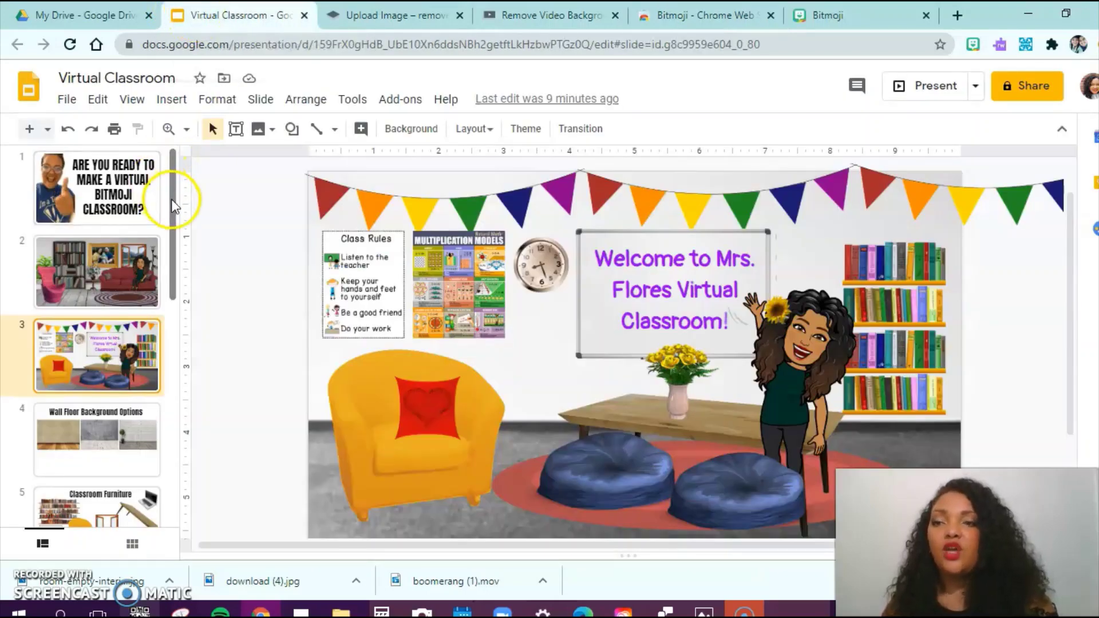
Browse slides 4–8: Wall Floor Background Options, Classroom Furniture, Classroom Decor, Bitmoji Poses, How did you do that?
left_click_drag(170, 200, 145, 280)
left_click(143, 276)
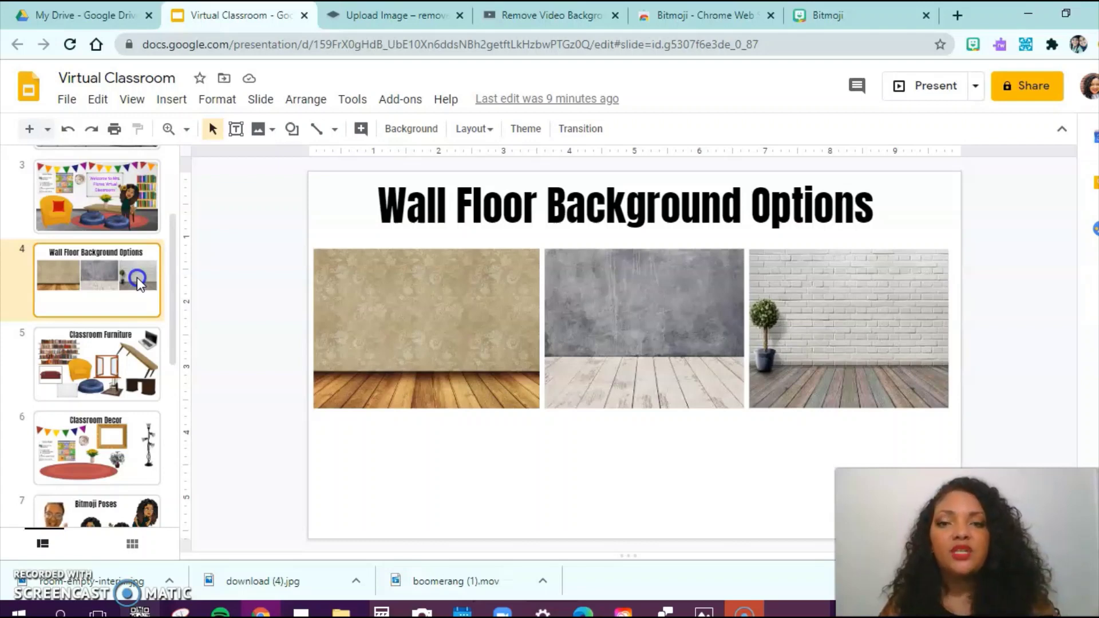
key("Down")
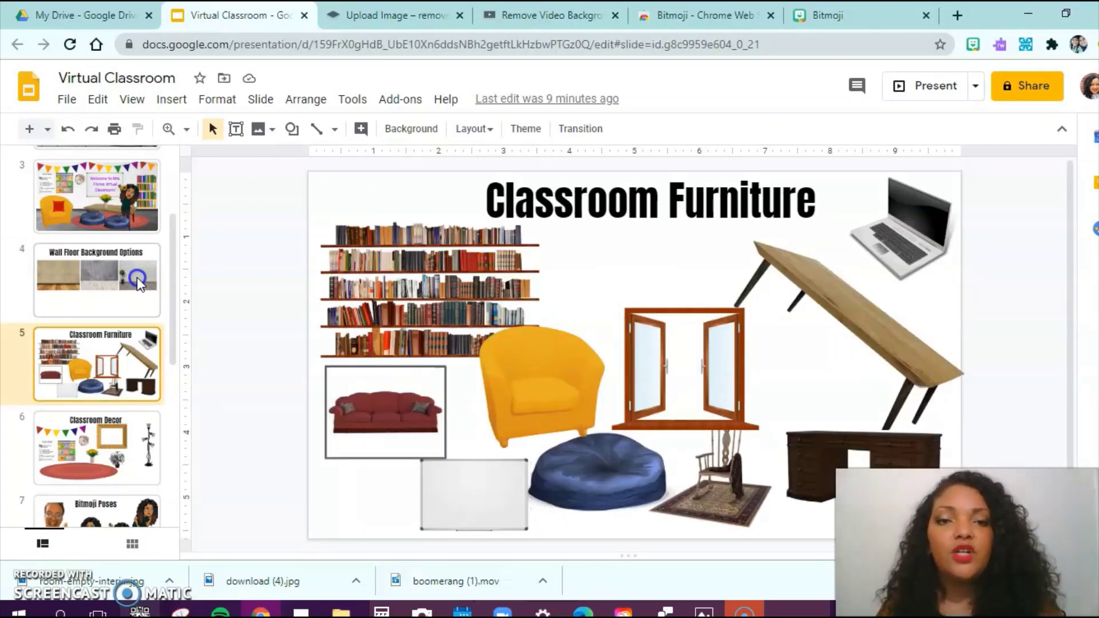
key("Down")
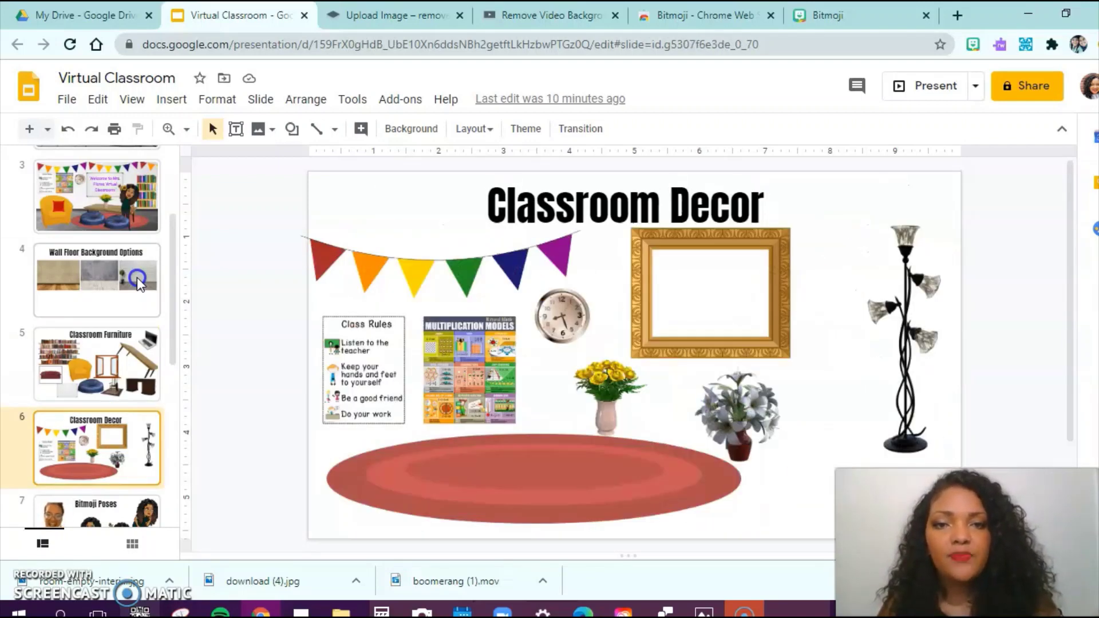
key("Down")
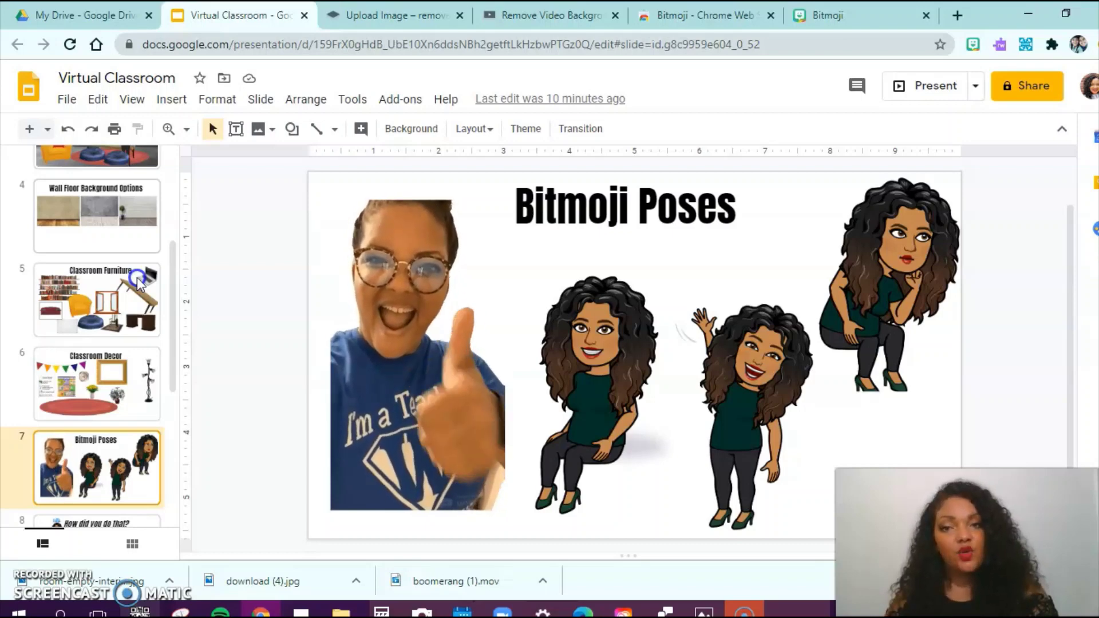
key("Down")
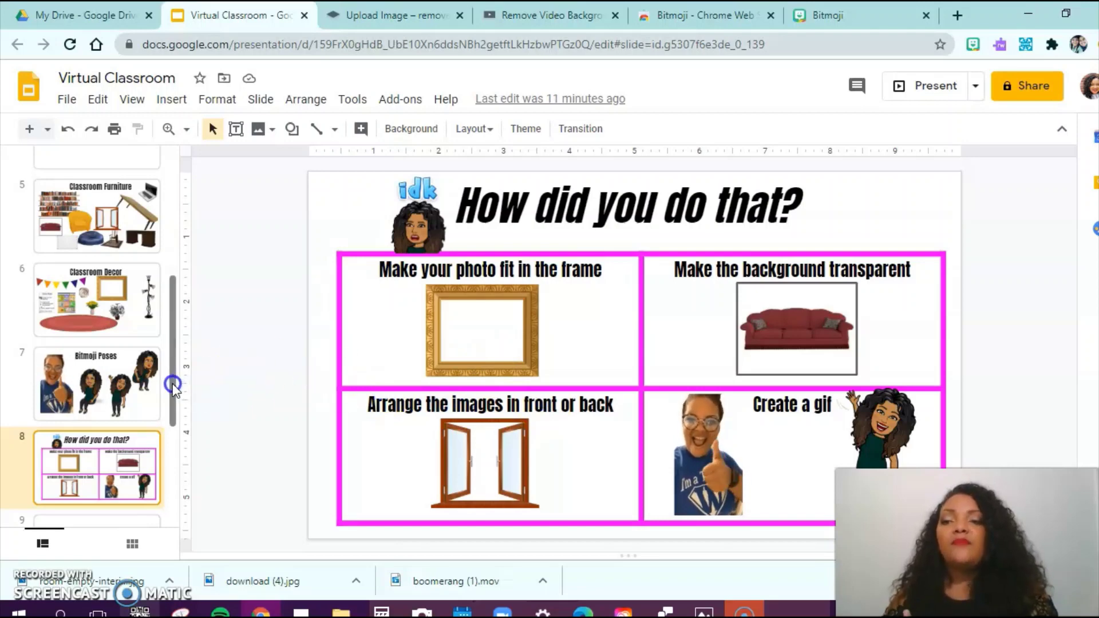
left_click_drag(173, 384, 171, 319)
Google 'wall floor background' in a new tab, then return to the Virtual Classroom deck.
left_click(121, 299)
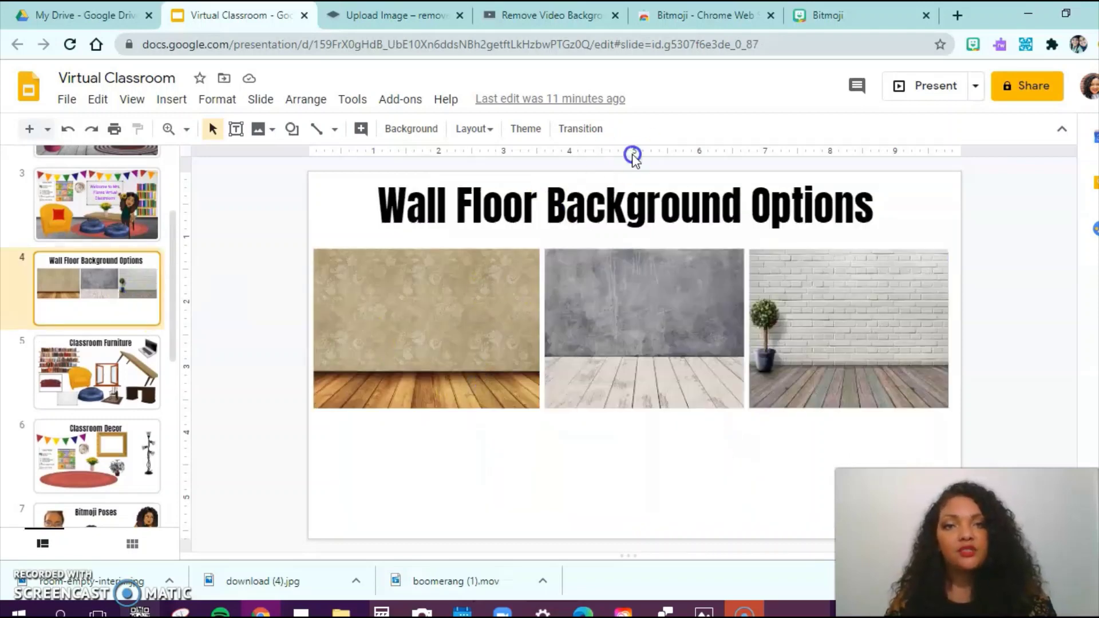
left_click(951, 16)
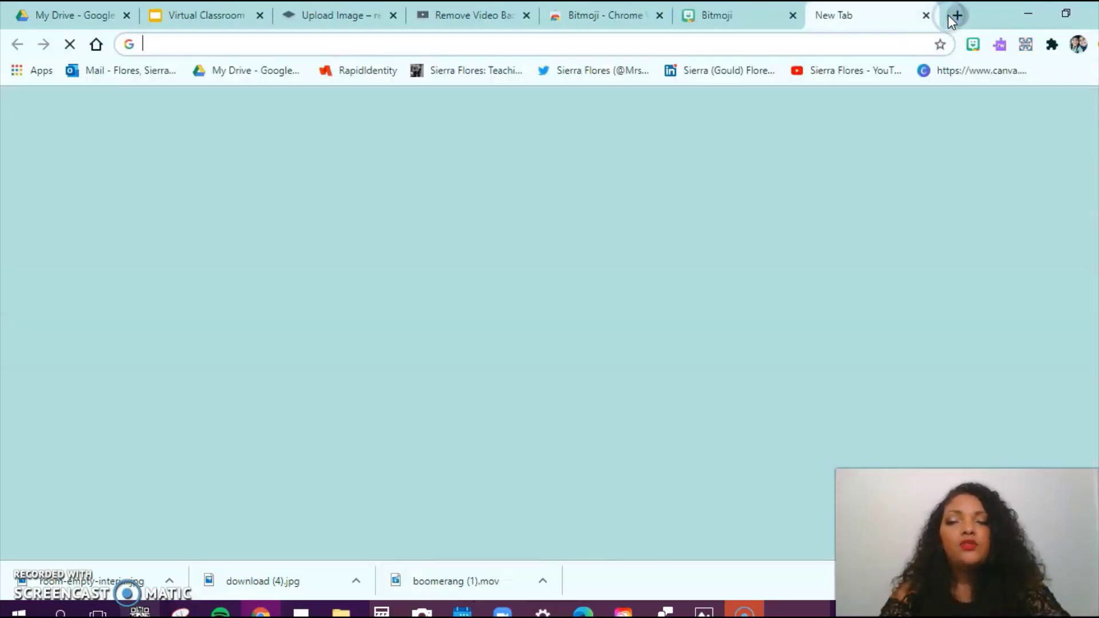
type("wall floor backgrou")
key("Return")
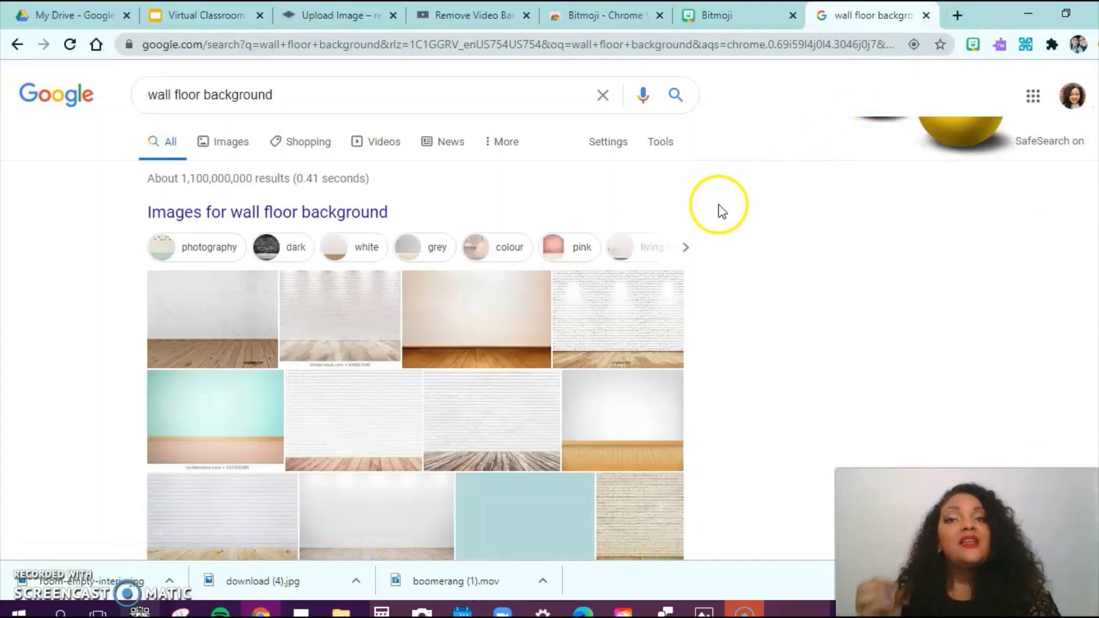
left_click(231, 19)
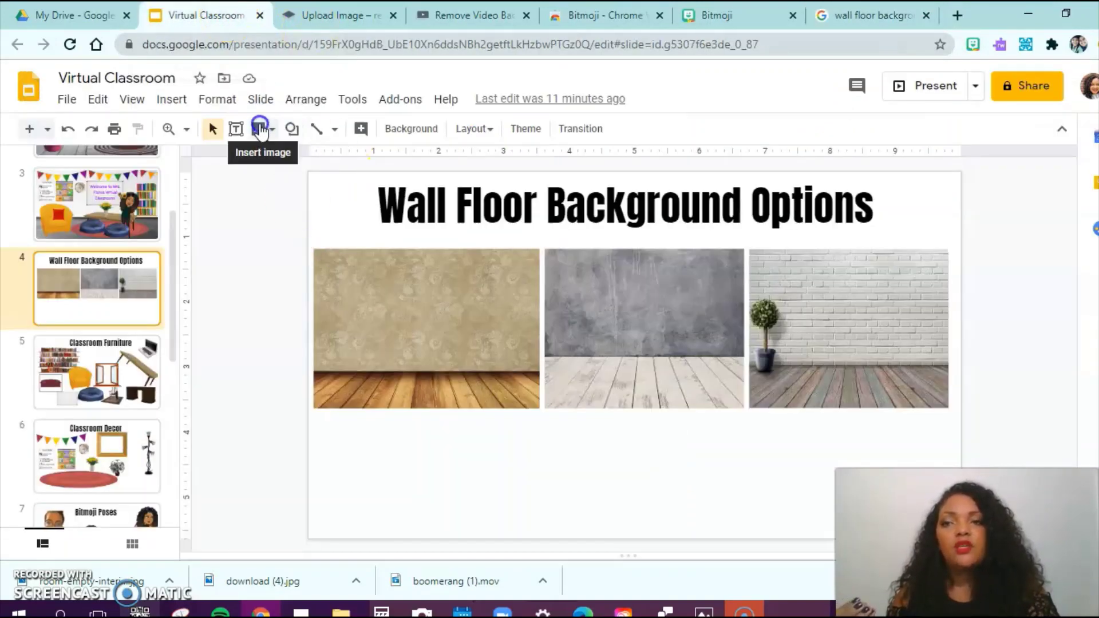
Search the web for 'wall floor background' images via Insert > Image, then switch to Google results.
left_click(165, 101)
mouse_move(252, 137)
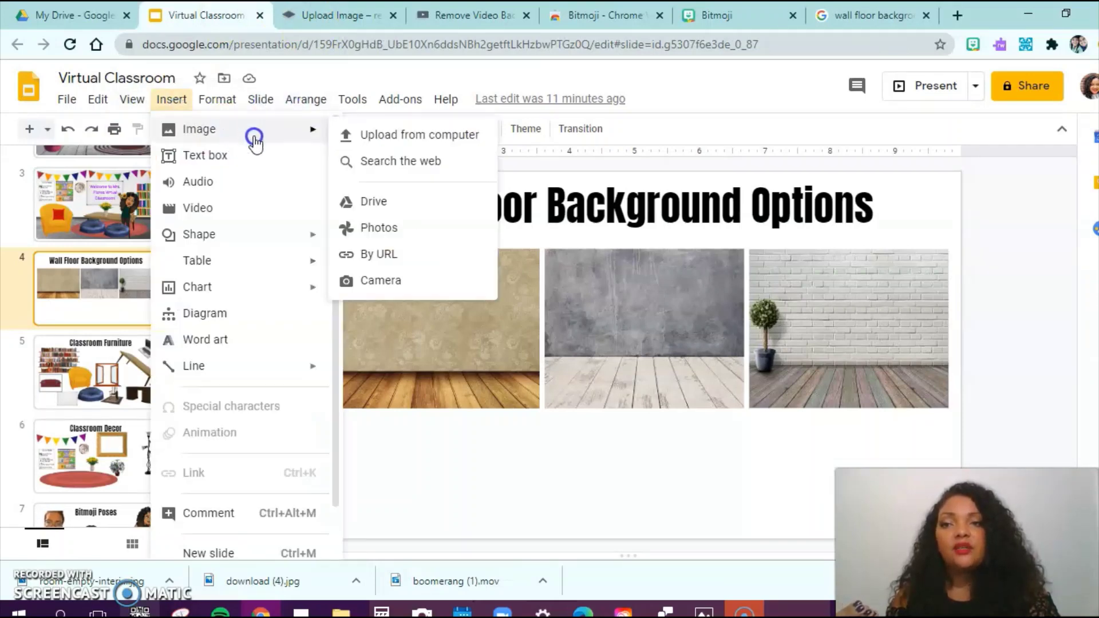
left_click(373, 162)
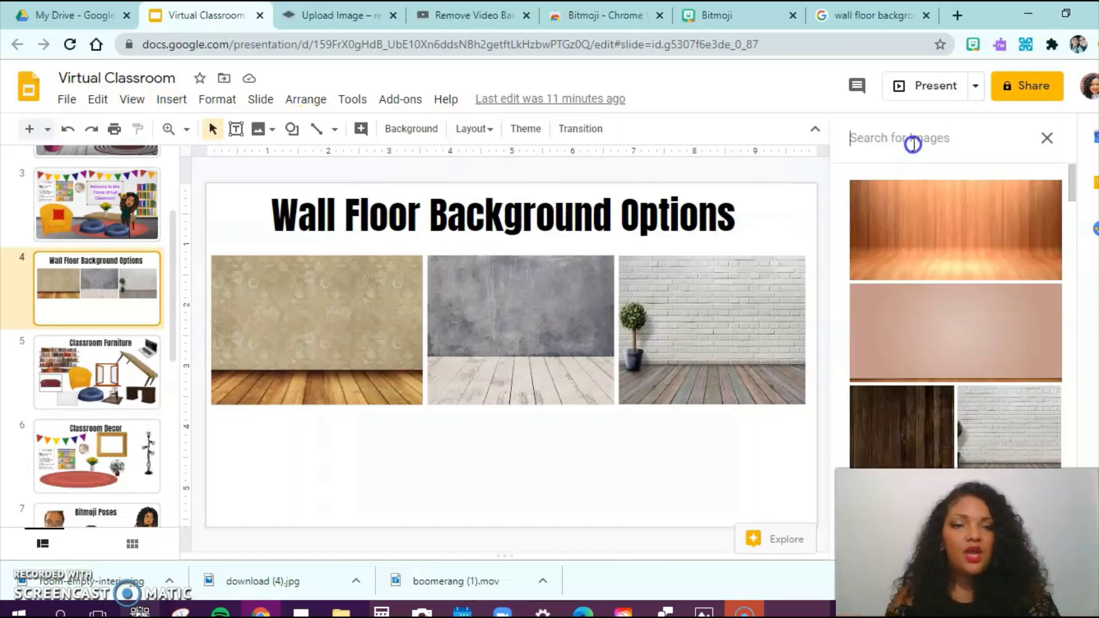
type("wall floor background")
key("Return")
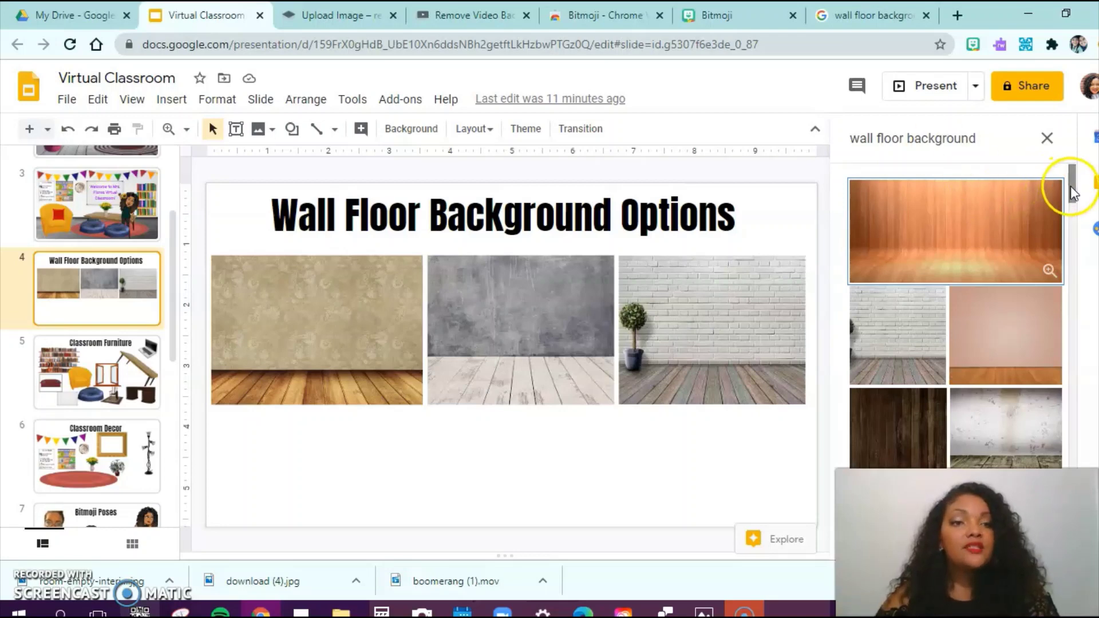
left_click_drag(1072, 192, 1078, 263)
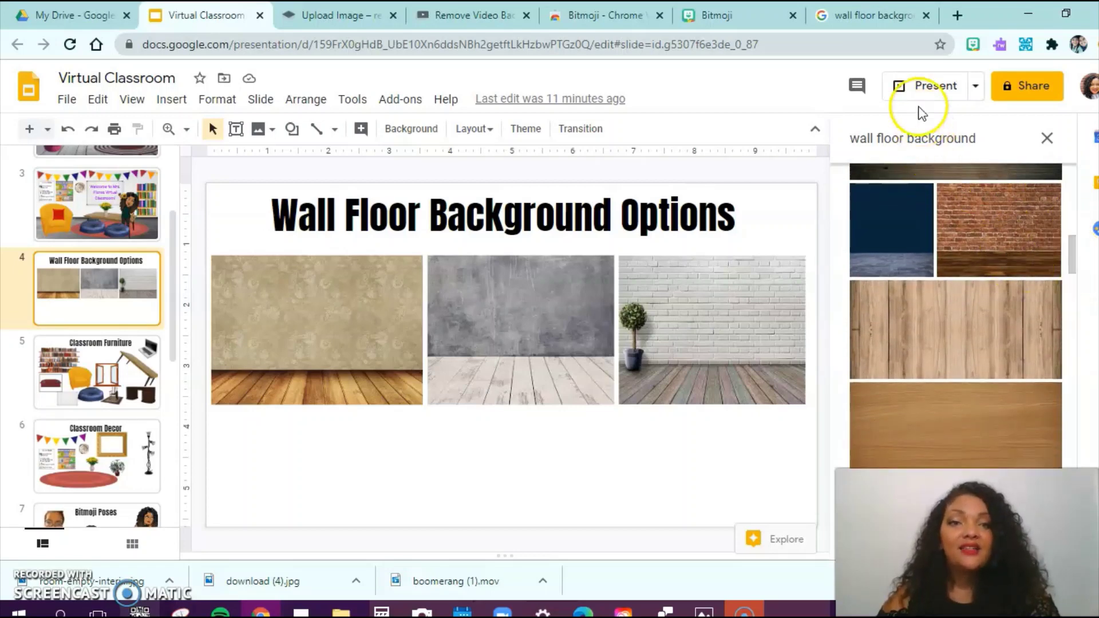
left_click(887, 18)
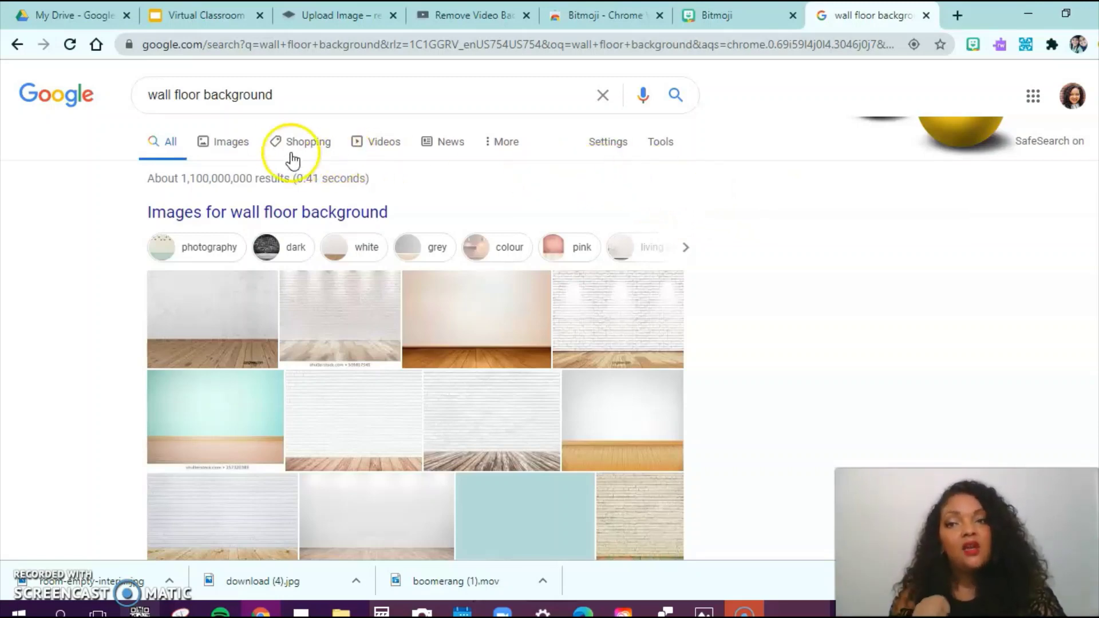
Filter 'wall floor background' Google Images to labeled for reuse with modification, then return to Slides.
left_click(235, 145)
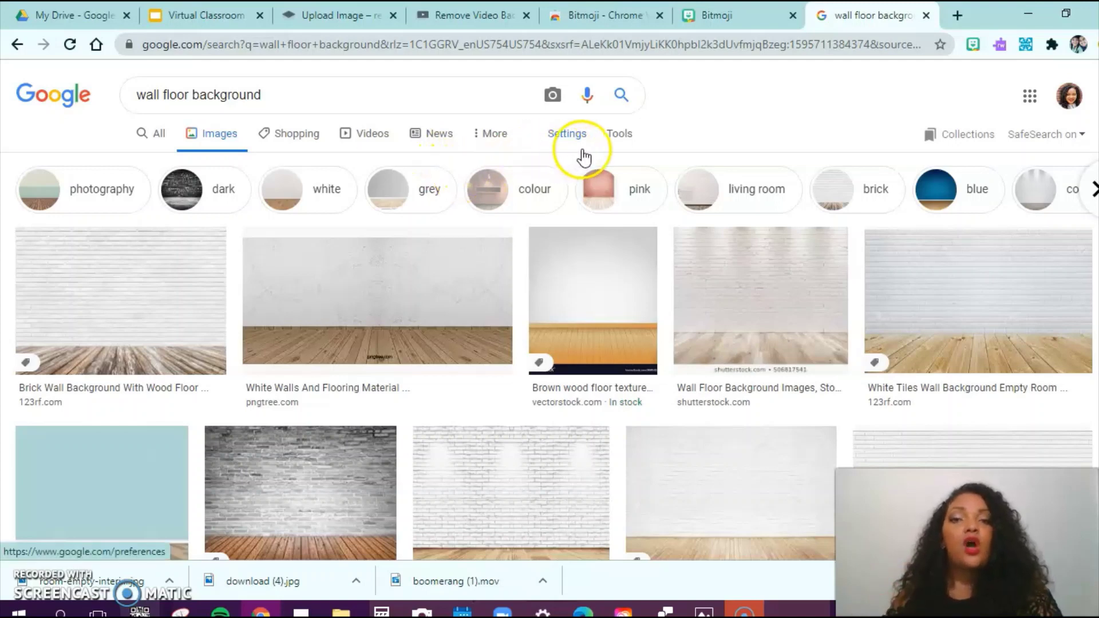
left_click(623, 143)
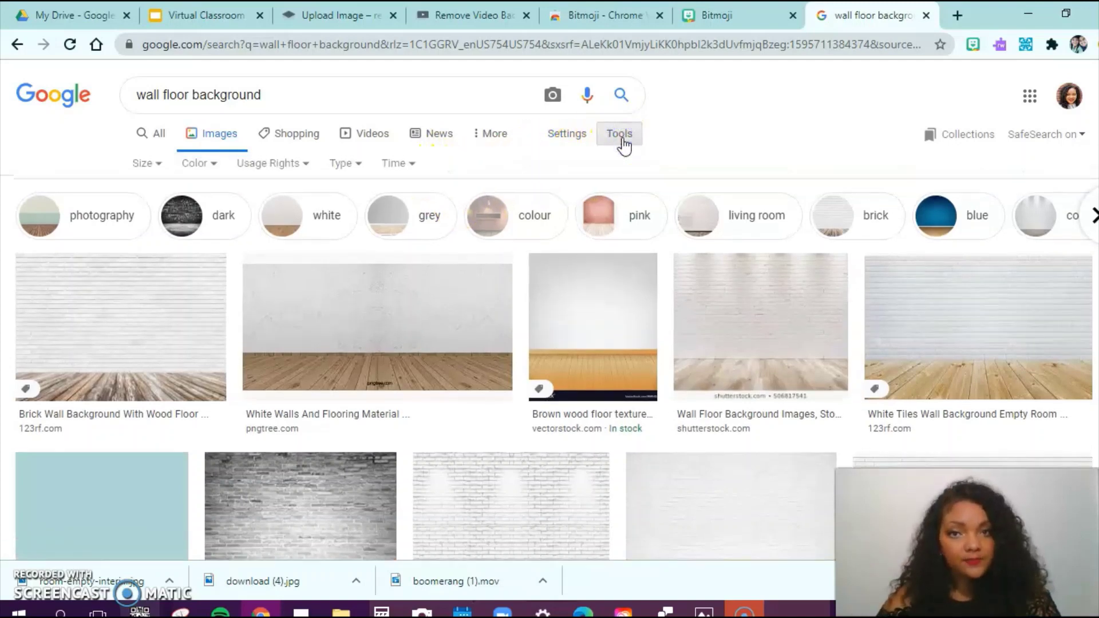
left_click(306, 164)
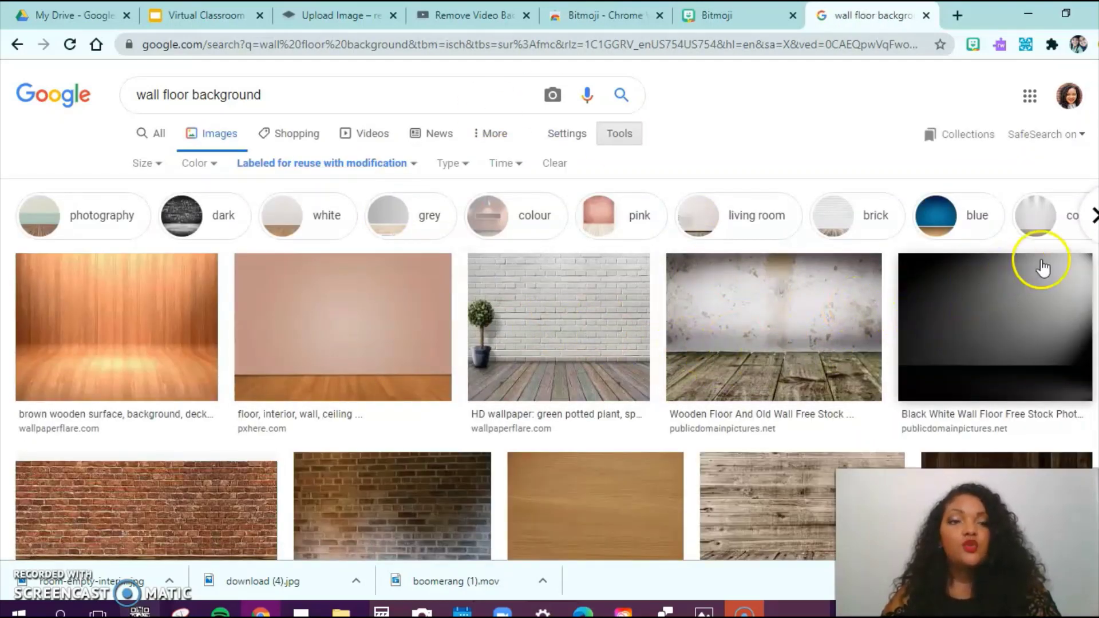
scroll(550, 309, "down", 4)
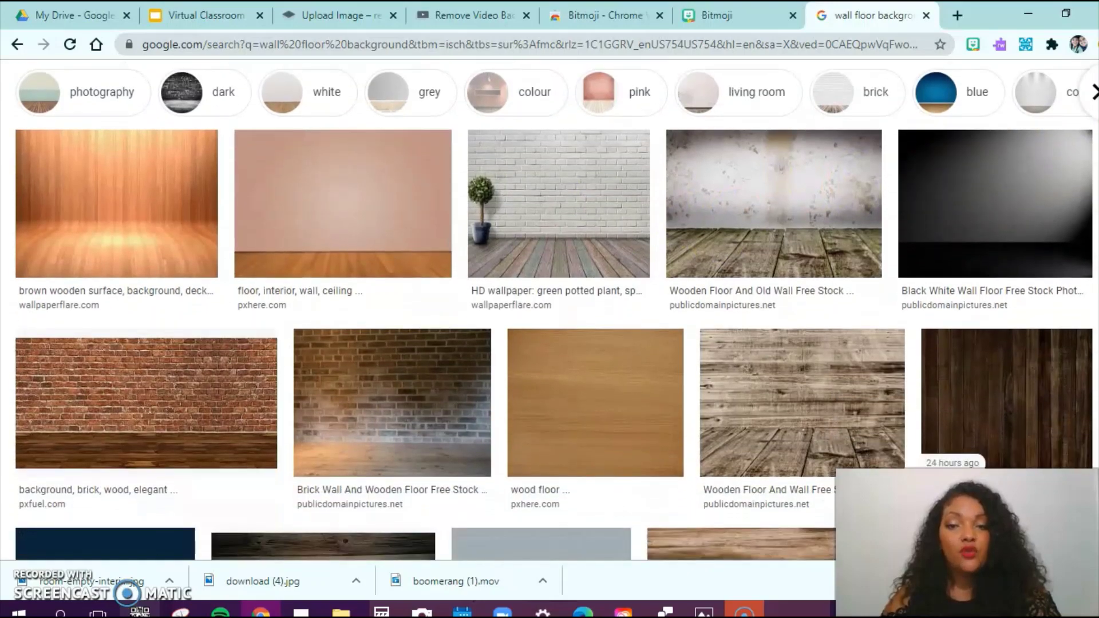
scroll(549, 309, "down", 6)
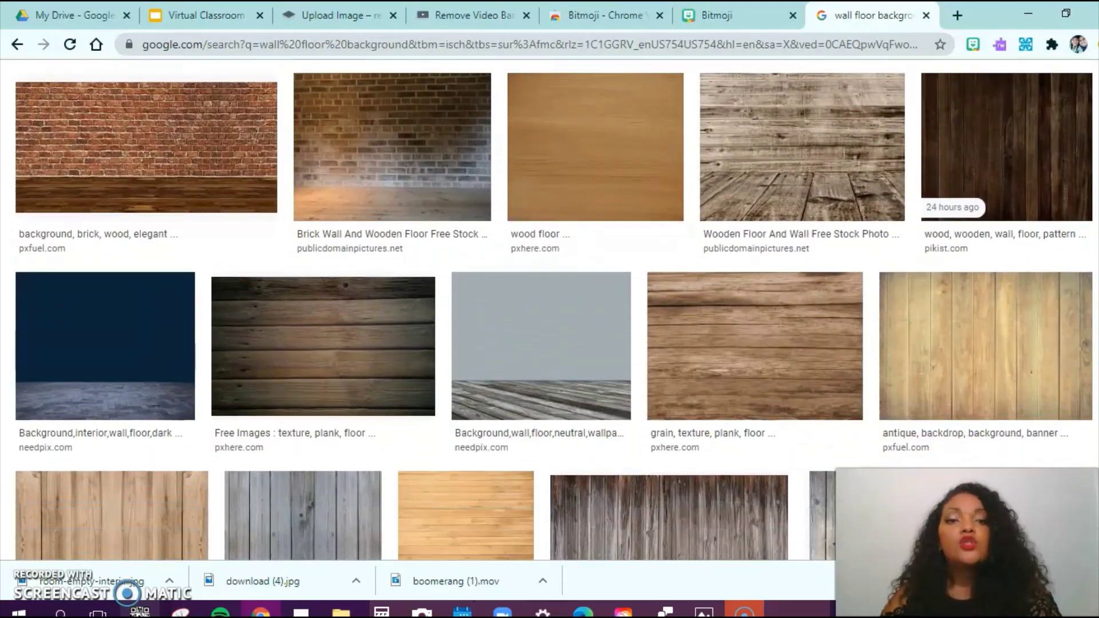
scroll(549, 309, "down", 7)
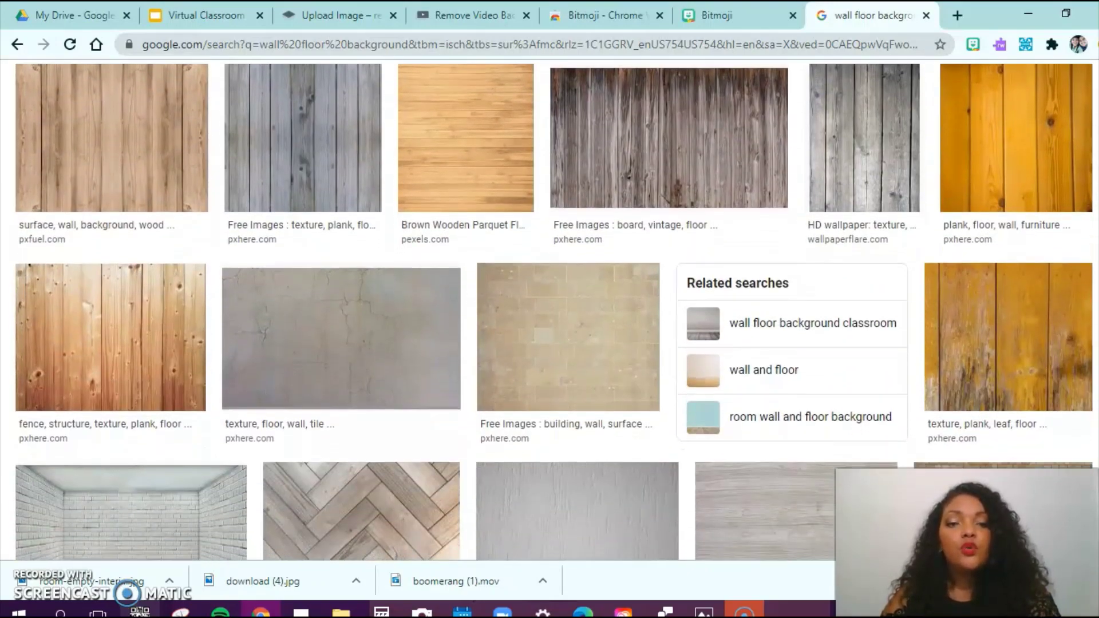
scroll(549, 309, "down", 7)
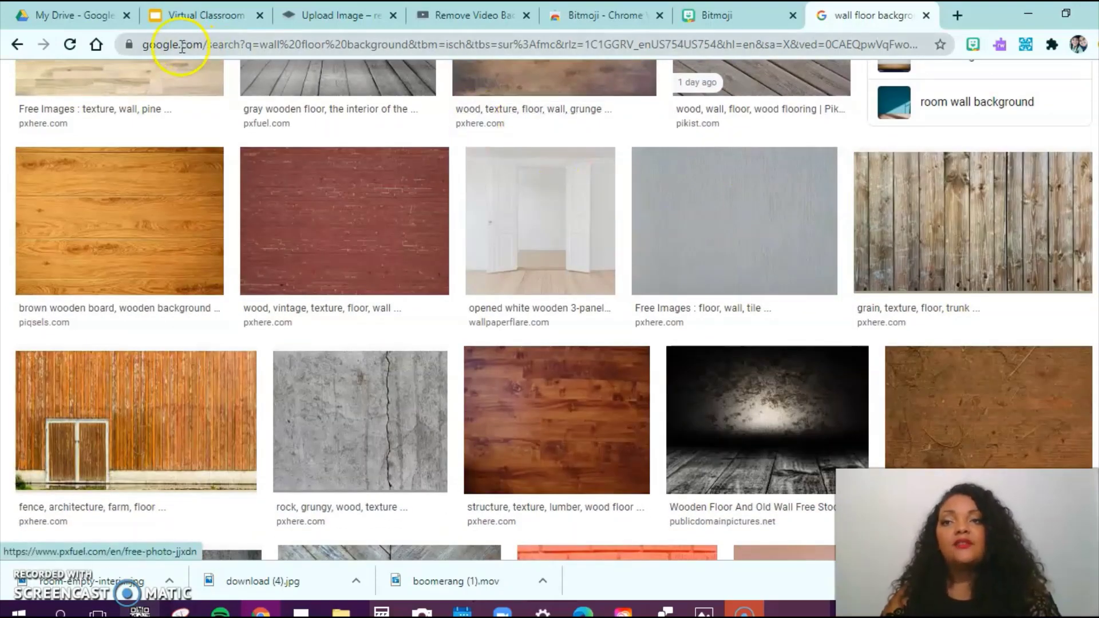
left_click(191, 15)
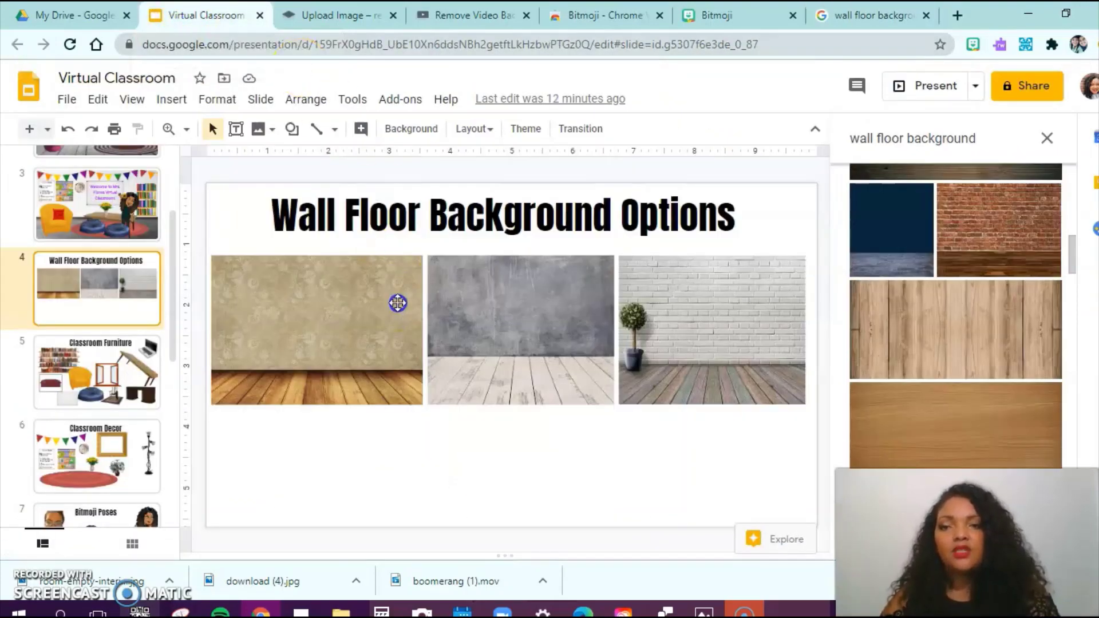
Compare the three wall-floor images and select the floral wall with wooden floor one.
left_click(333, 325)
left_click(500, 342)
left_click(649, 353)
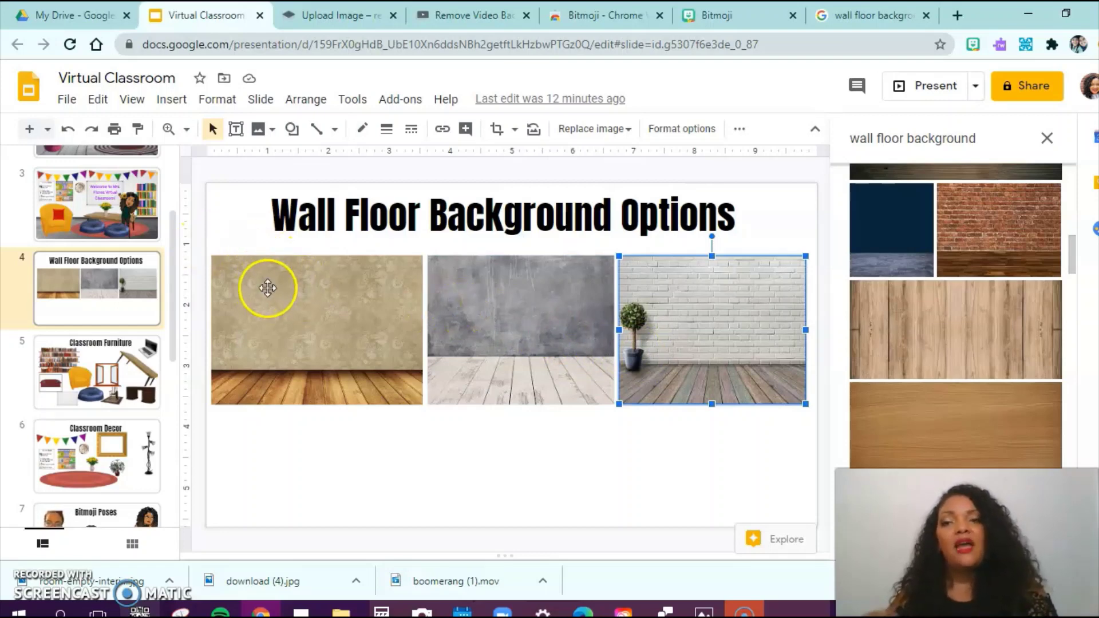
left_click_drag(173, 263, 175, 302)
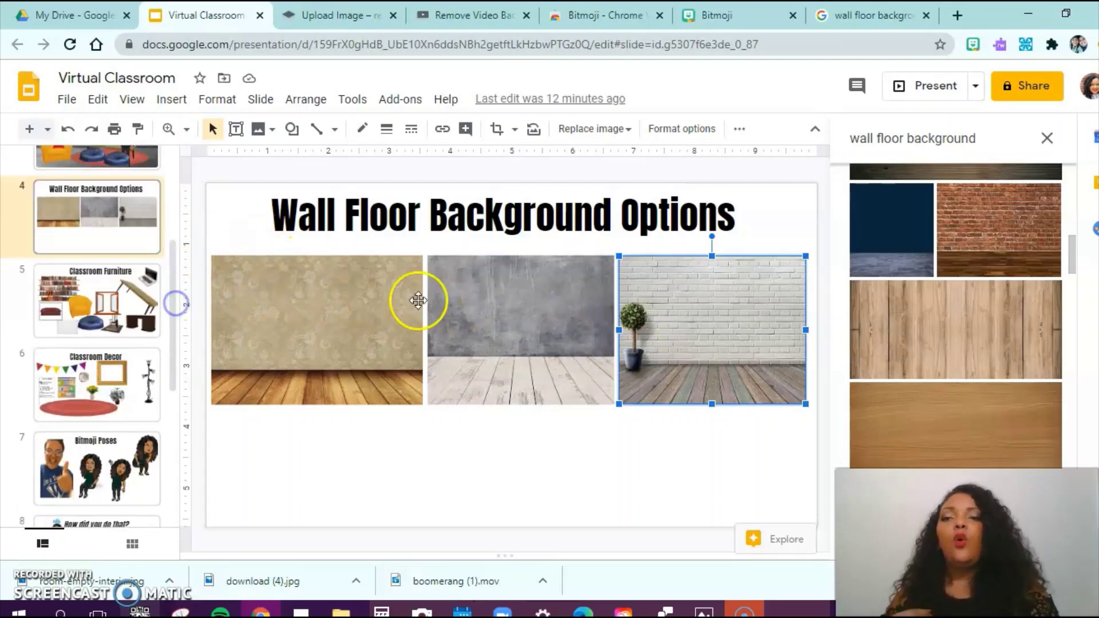
left_click(399, 328)
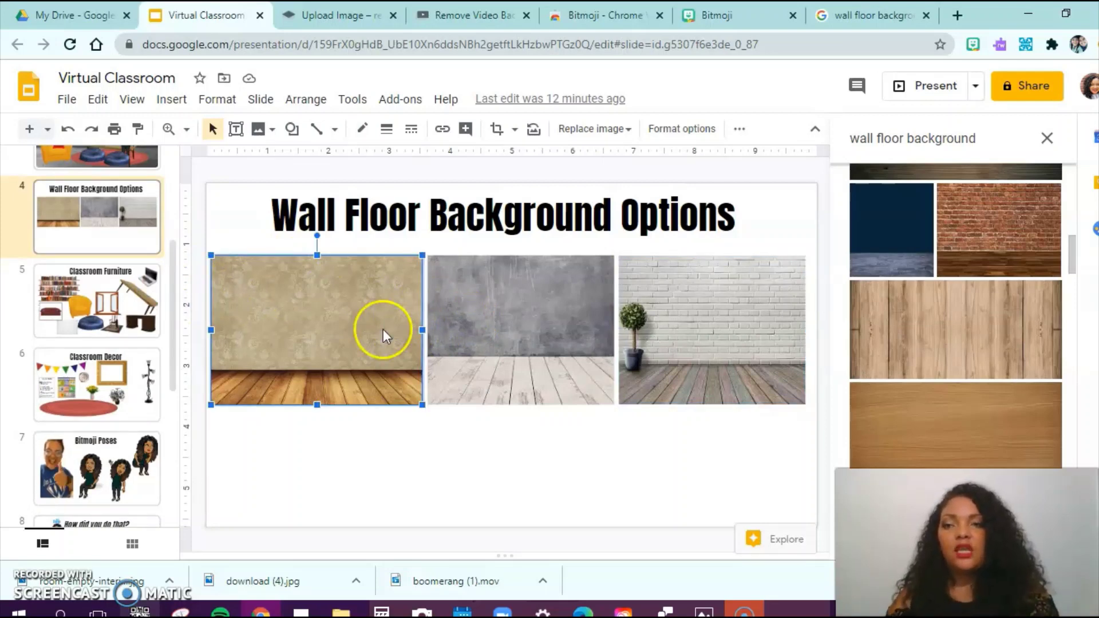
left_click_drag(174, 294, 174, 382)
Delete the title placeholder from the empty slide 9.
left_click(135, 418)
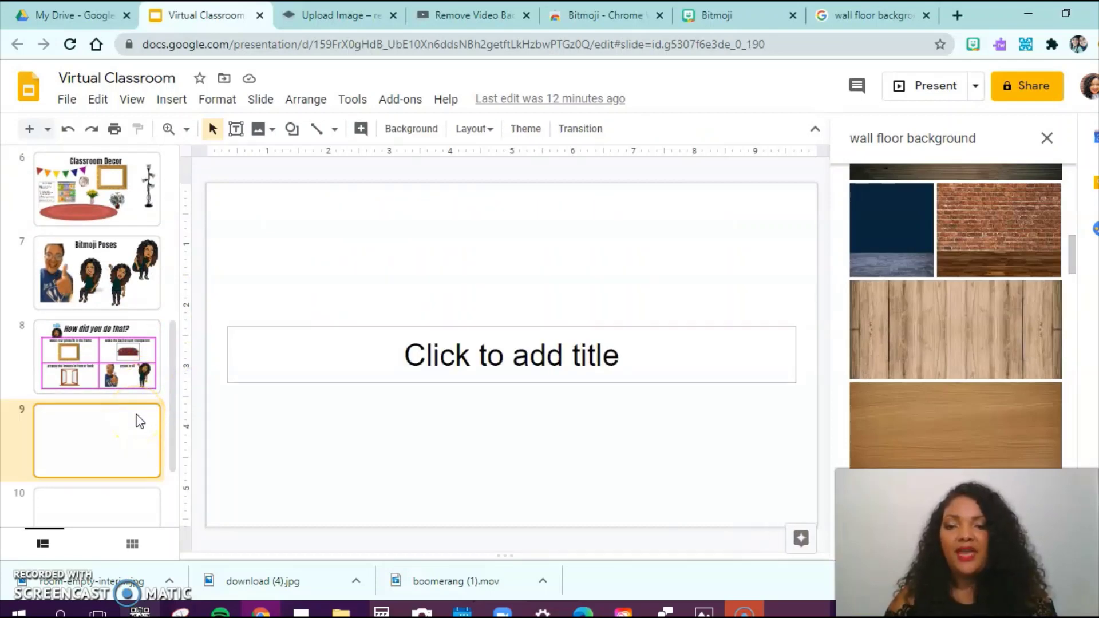
left_click_drag(262, 313, 264, 400)
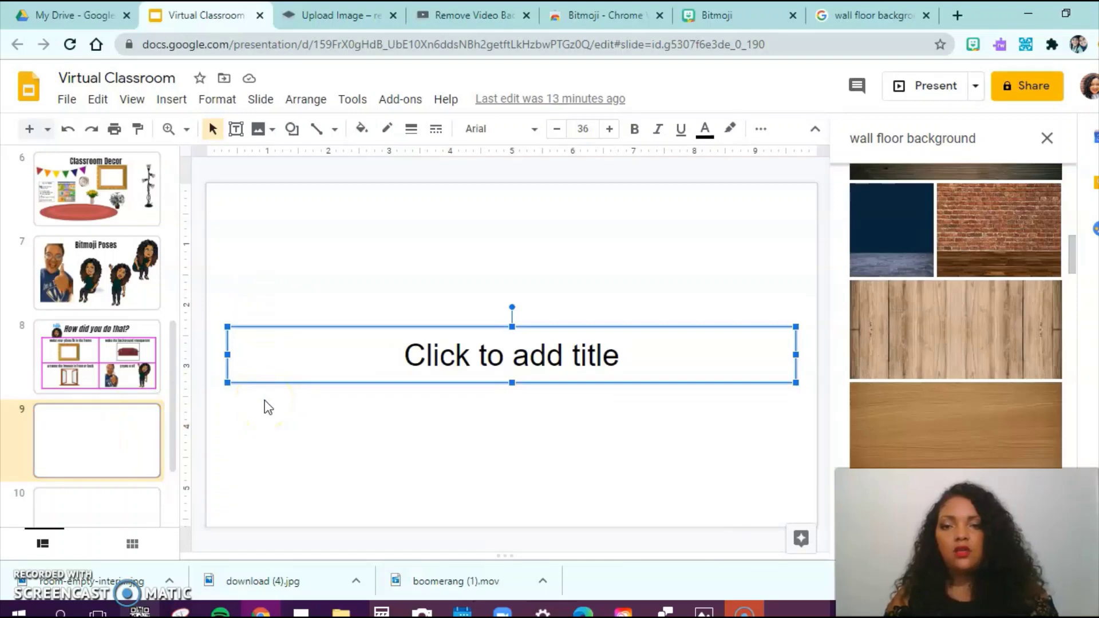
key("Delete")
Paste the floral wall picture onto slide 9, enlarge and reposition it, then delete it.
key("ctrl+v")
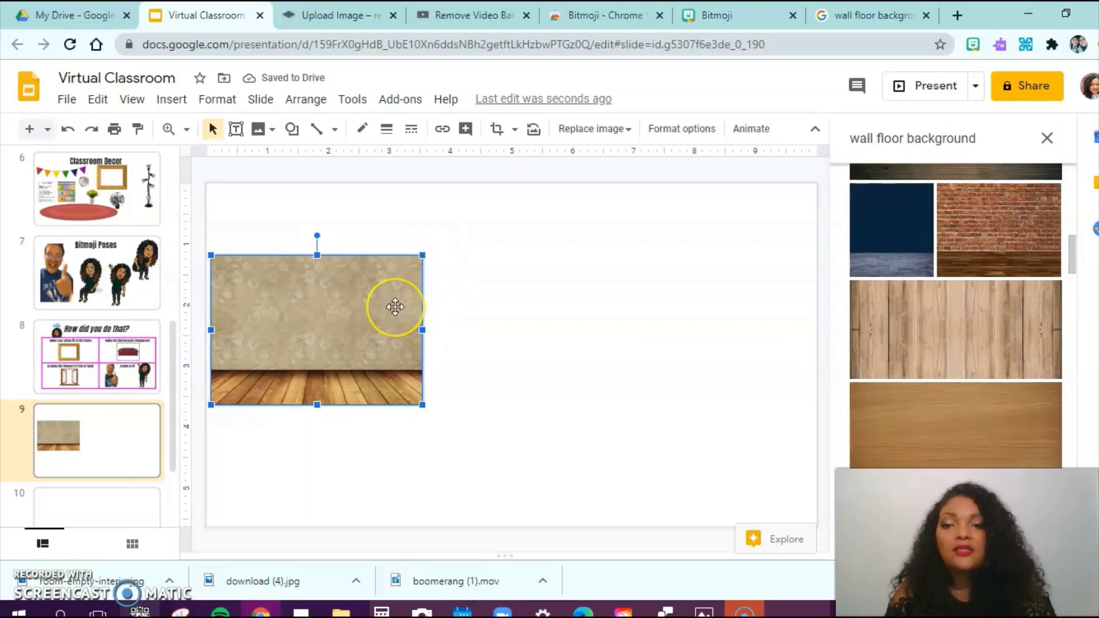
left_click_drag(423, 255, 515, 187)
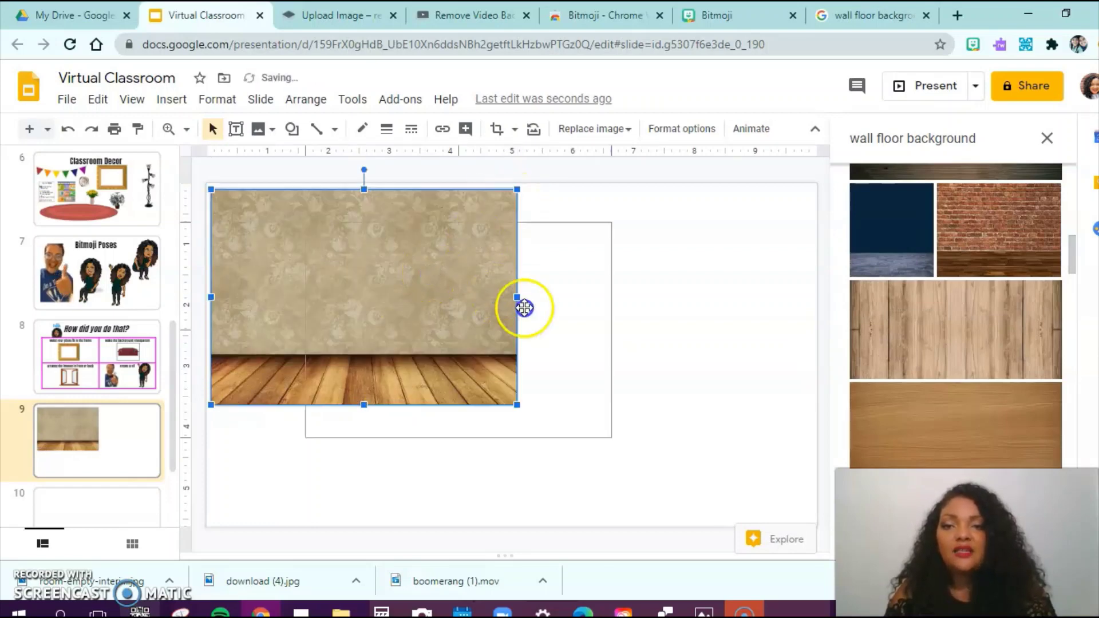
left_click_drag(498, 294, 668, 368)
left_click_drag(464, 393, 417, 428)
key("Delete")
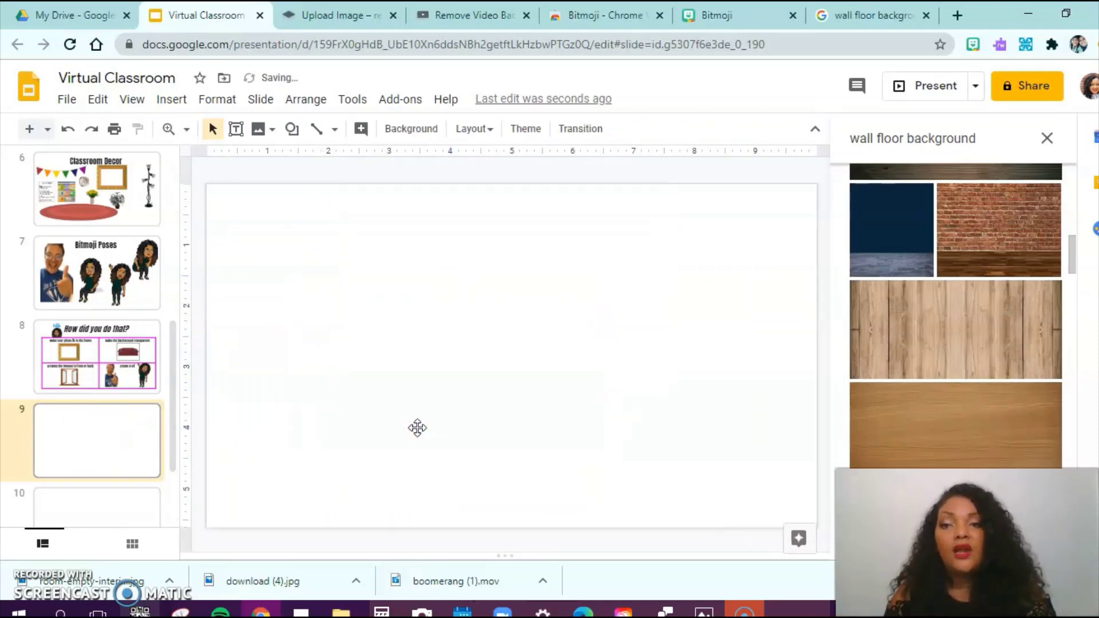
Set the floral wall and wooden floor image from Downloads as slide 9's background.
left_click(410, 129)
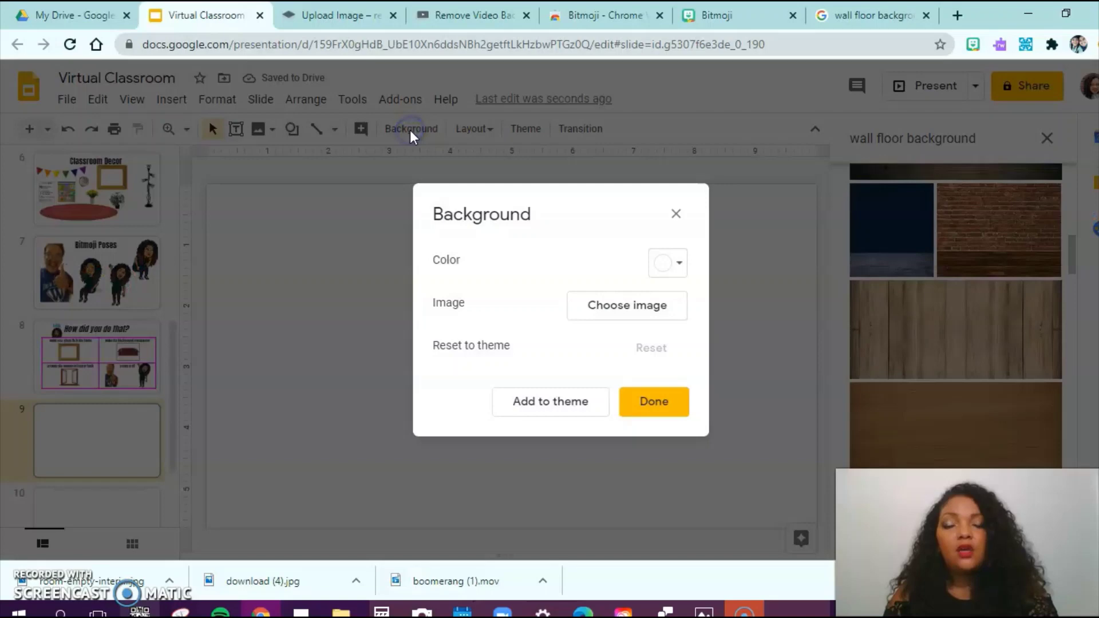
left_click(604, 305)
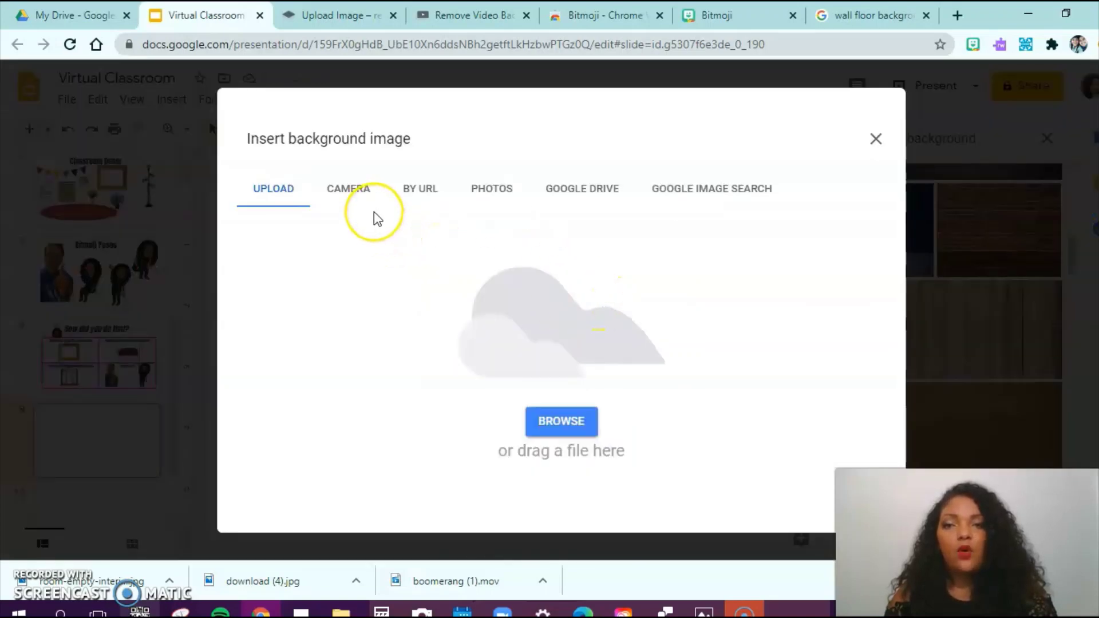
left_click(569, 408)
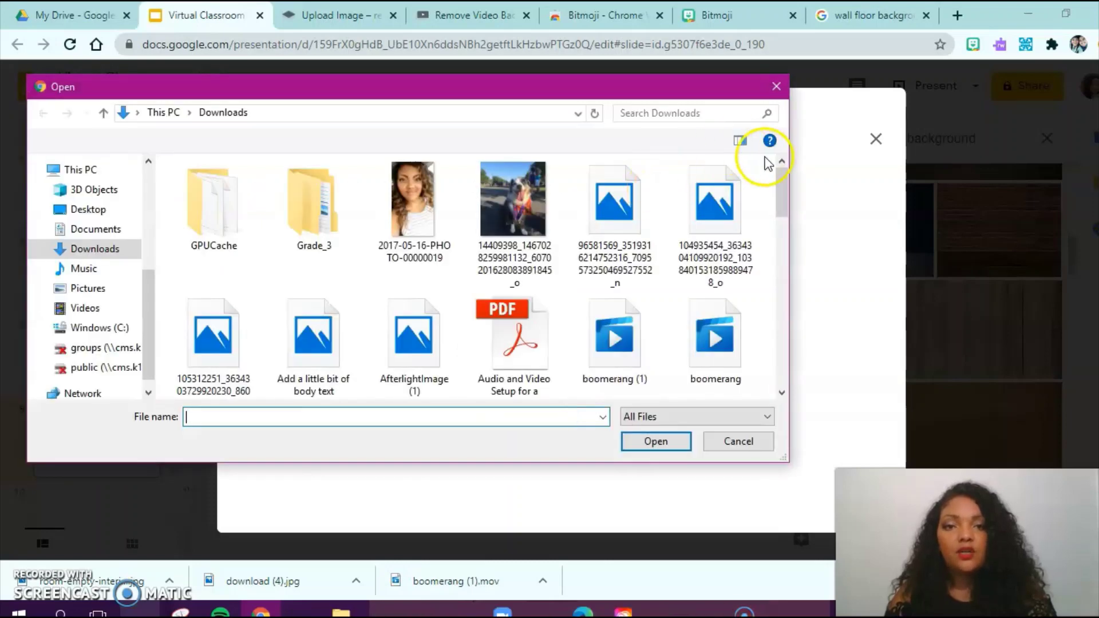
left_click_drag(784, 184, 789, 342)
double_click(719, 224)
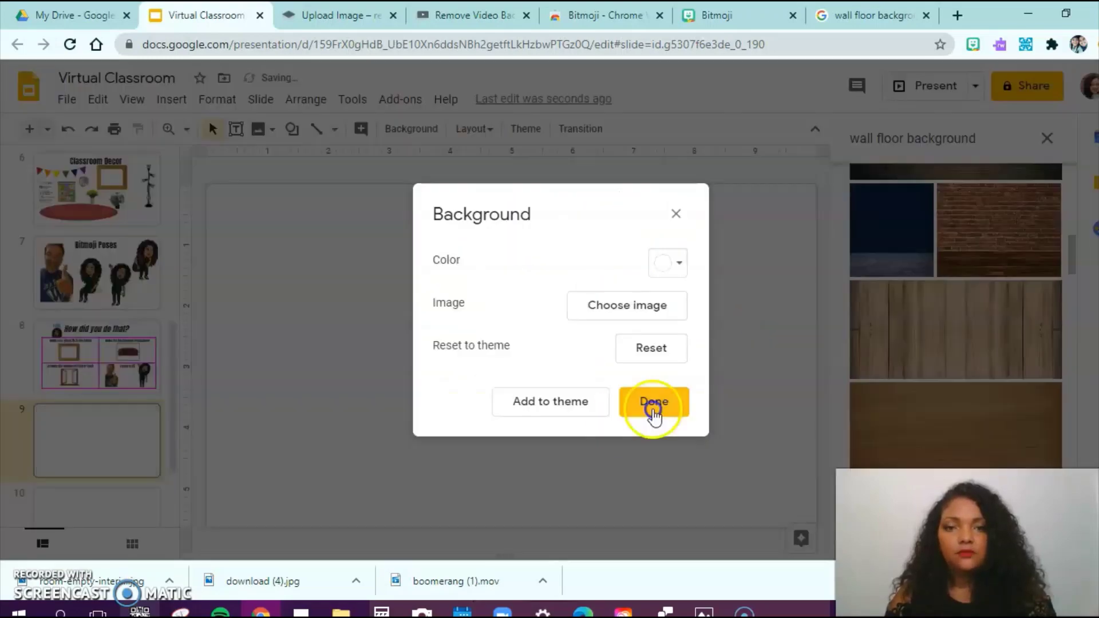
left_click(641, 403)
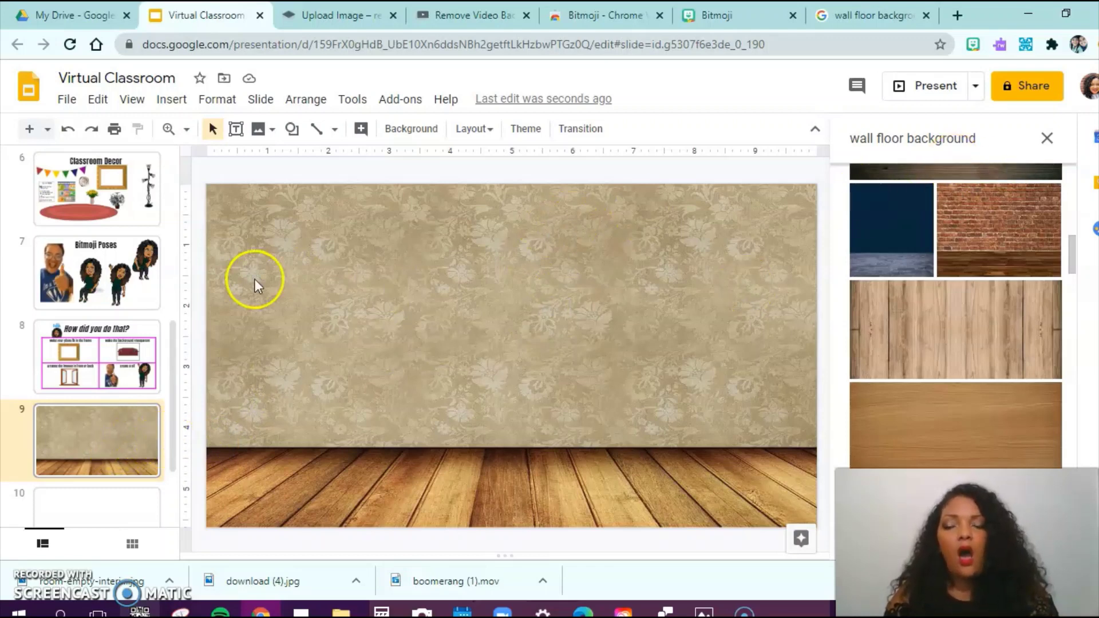
left_click_drag(179, 330, 174, 252)
On the Classroom Furniture slide, search 'transparent bookshelf', try a cartoon bookcase, then delete it.
left_click(133, 325)
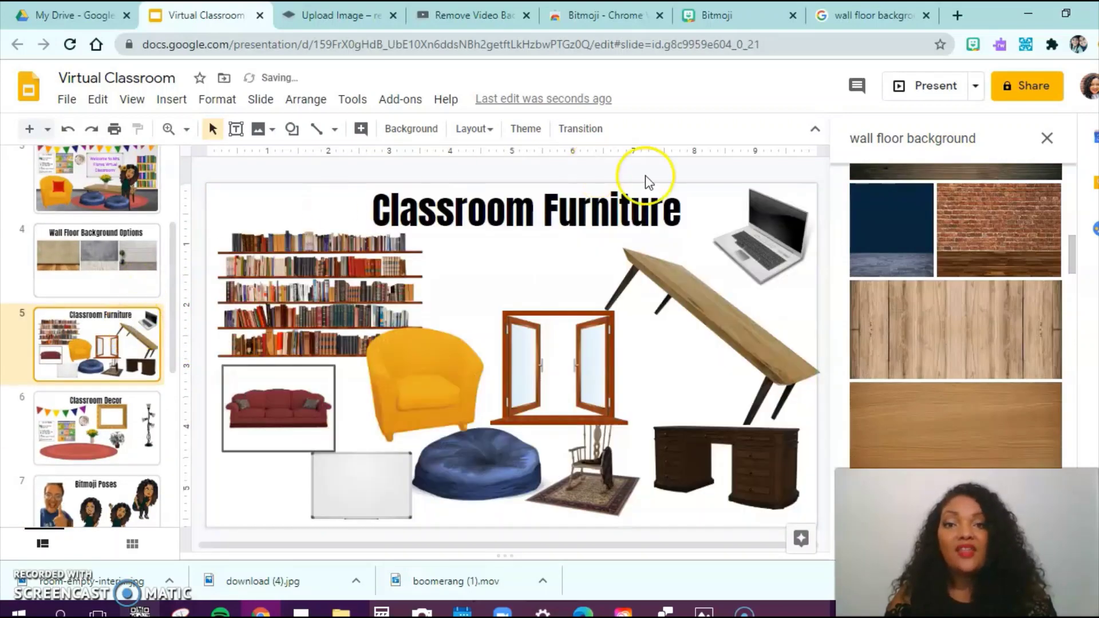
left_click(961, 135)
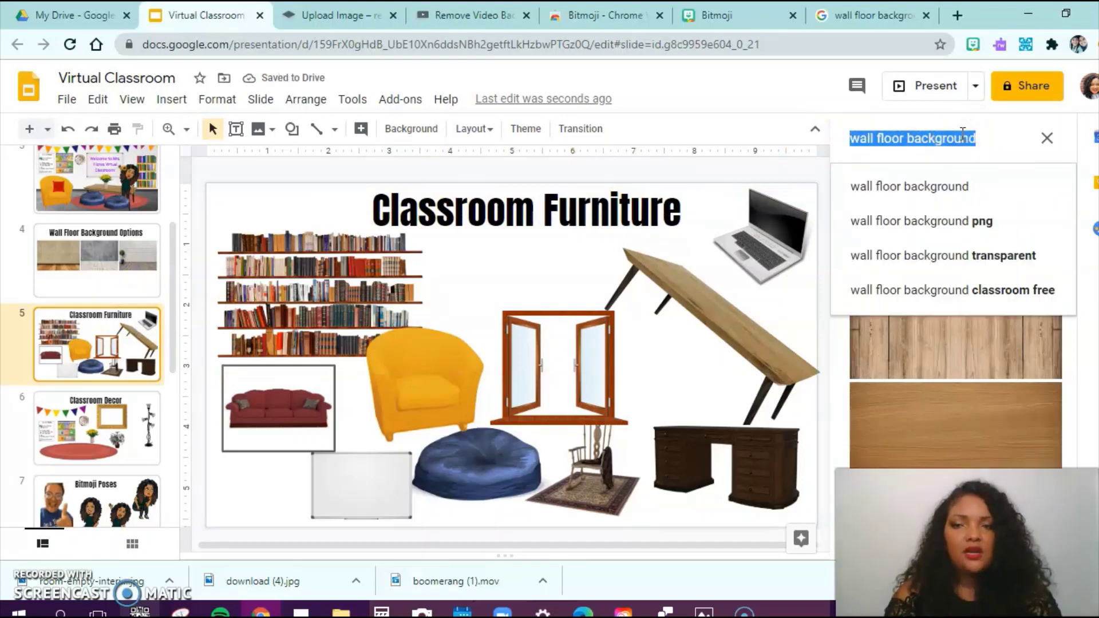
type("transparent")
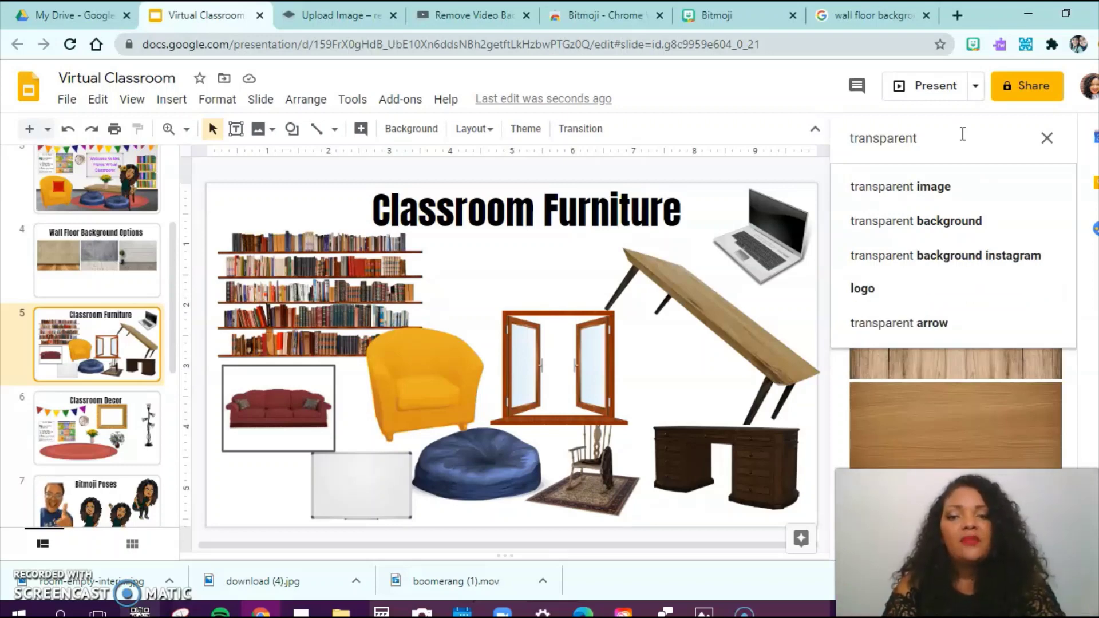
type("bookshelf")
key("Return")
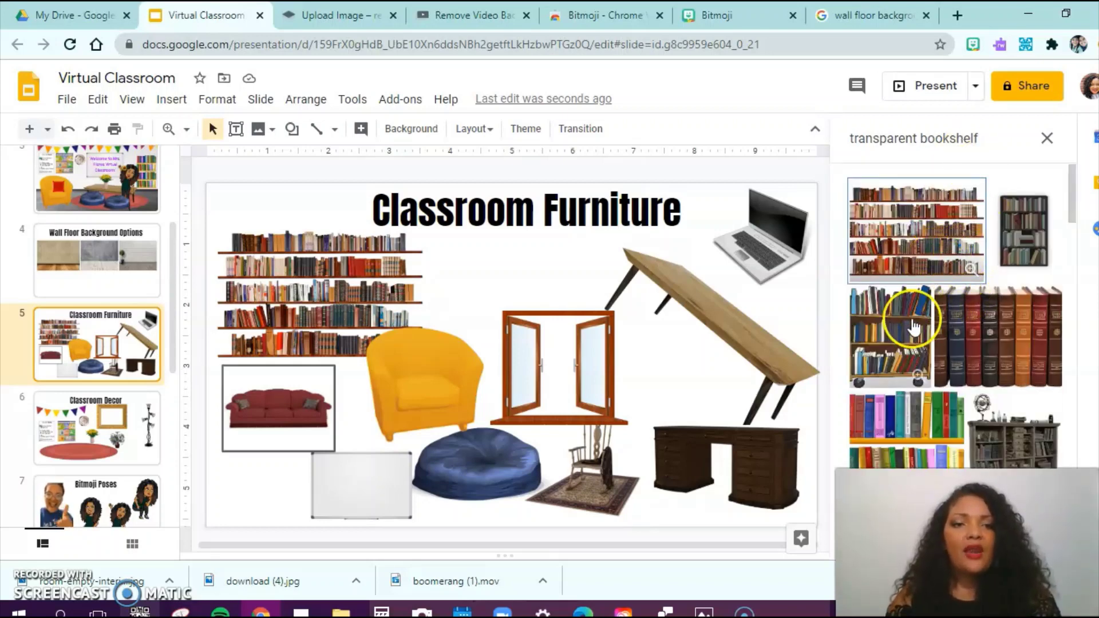
left_click_drag(900, 352, 546, 247)
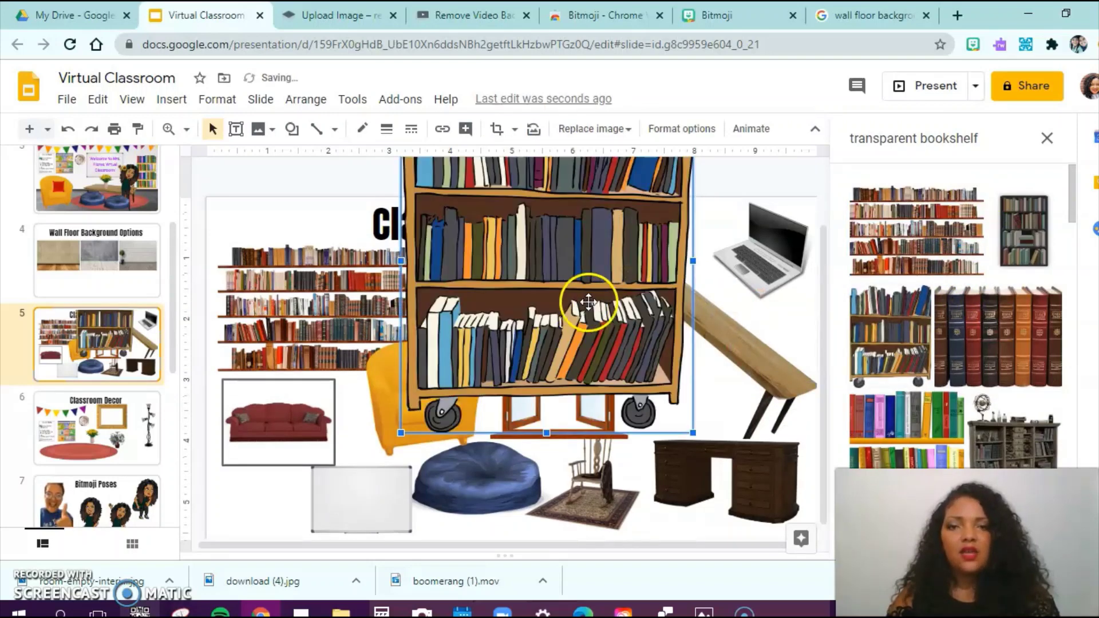
left_click_drag(626, 334, 644, 297)
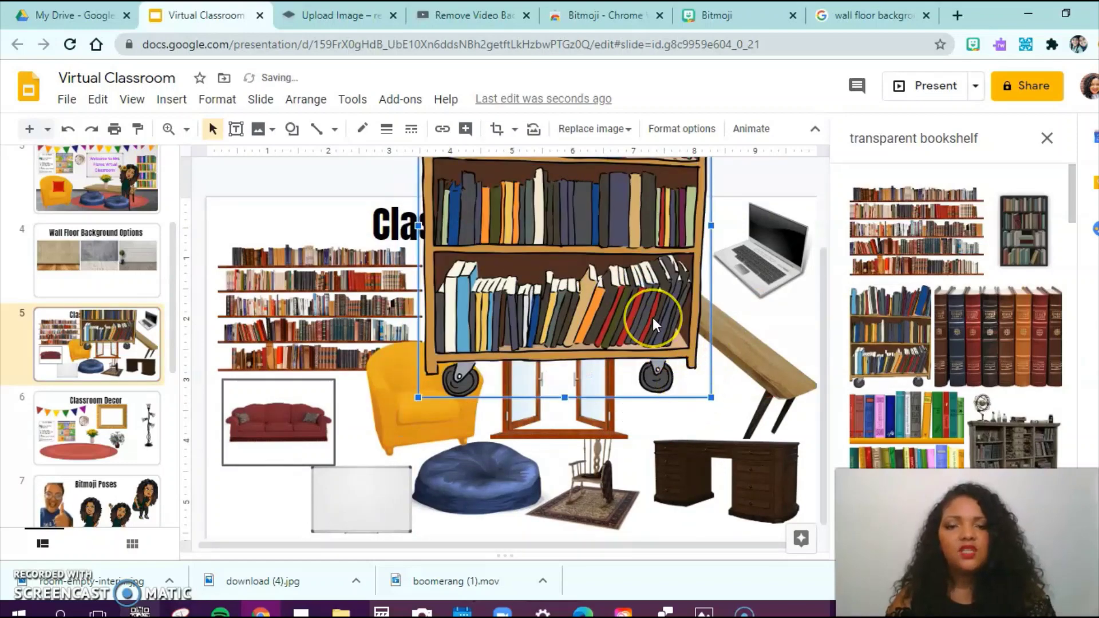
key("Delete")
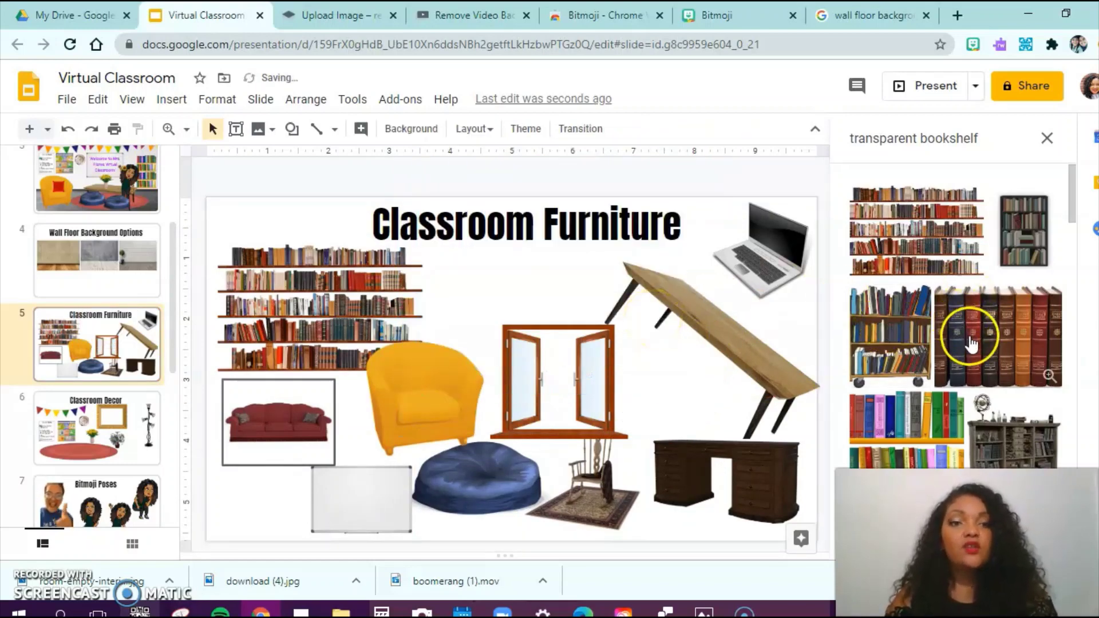
Change the image search to 'transparent desk', then to 'transparent sofa'.
double_click(947, 137)
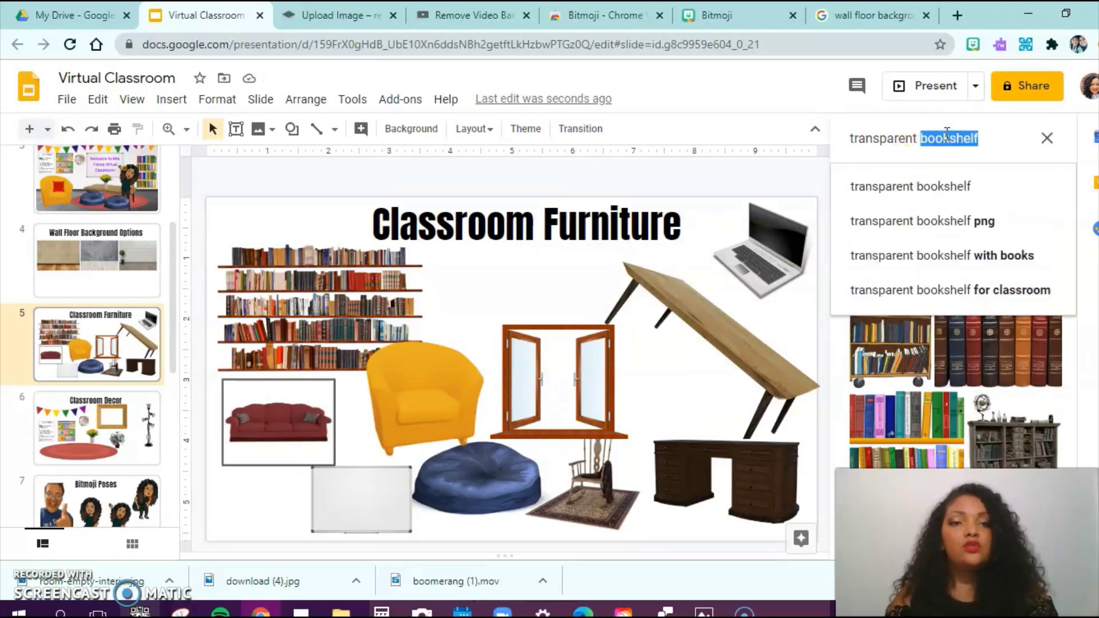
type("desk")
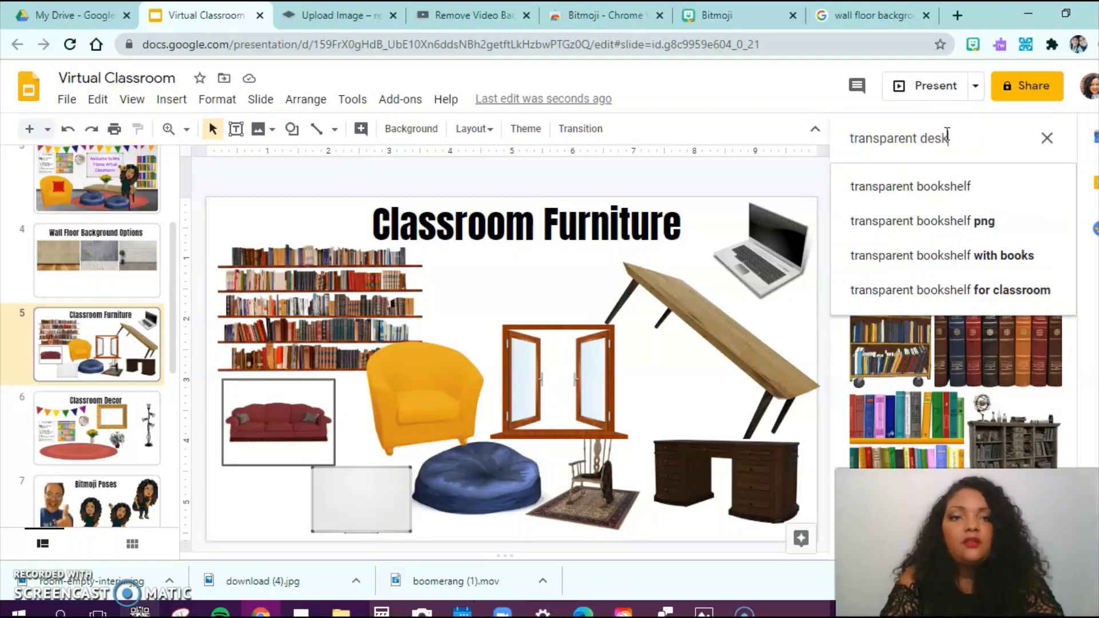
key("Return")
double_click(928, 147)
type("sofa")
key("Return")
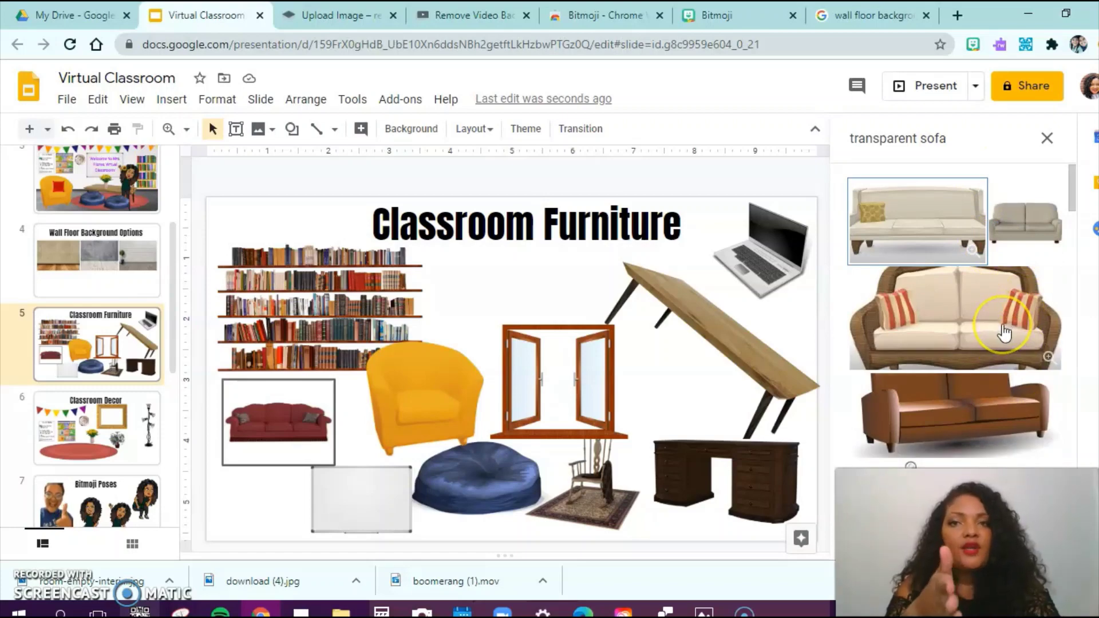
left_click(884, 16)
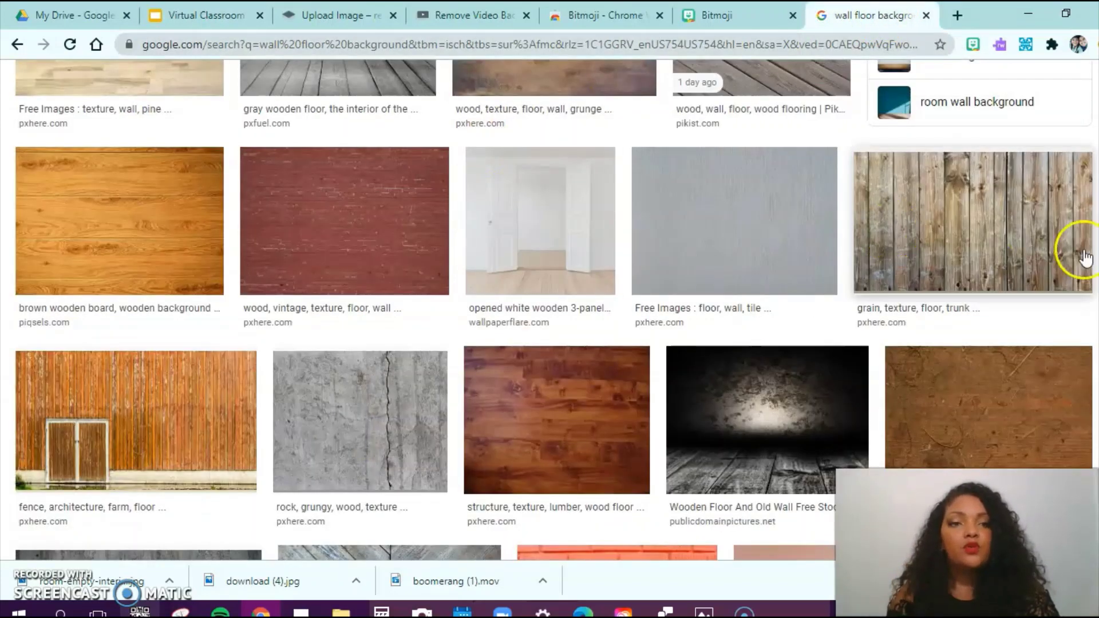
scroll(1079, 245, "down", 10)
scroll(931, 108, "up", 10)
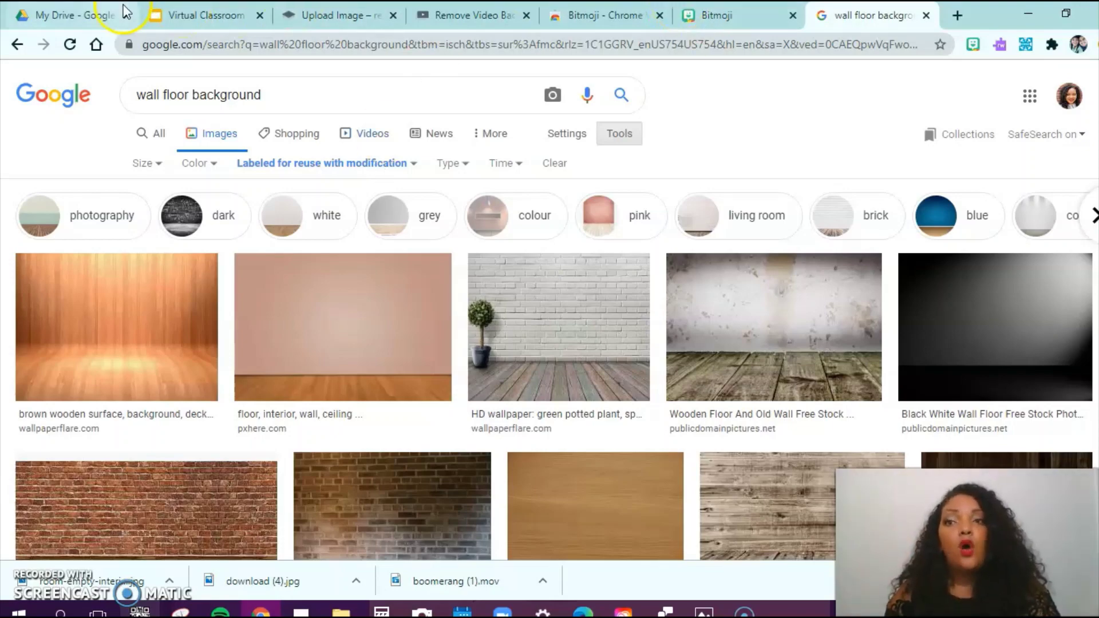
left_click(182, 16)
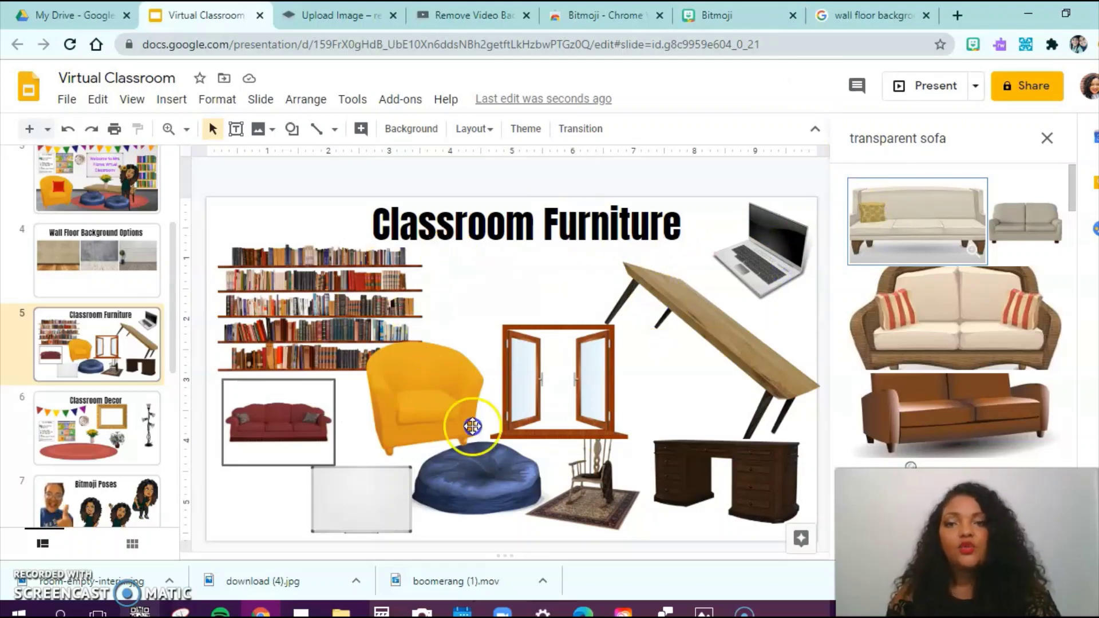
Drop the first cream sofa from Explore onto slide 5, shrink it, and place it under the Classroom Furniture title.
left_click_drag(913, 227, 451, 245)
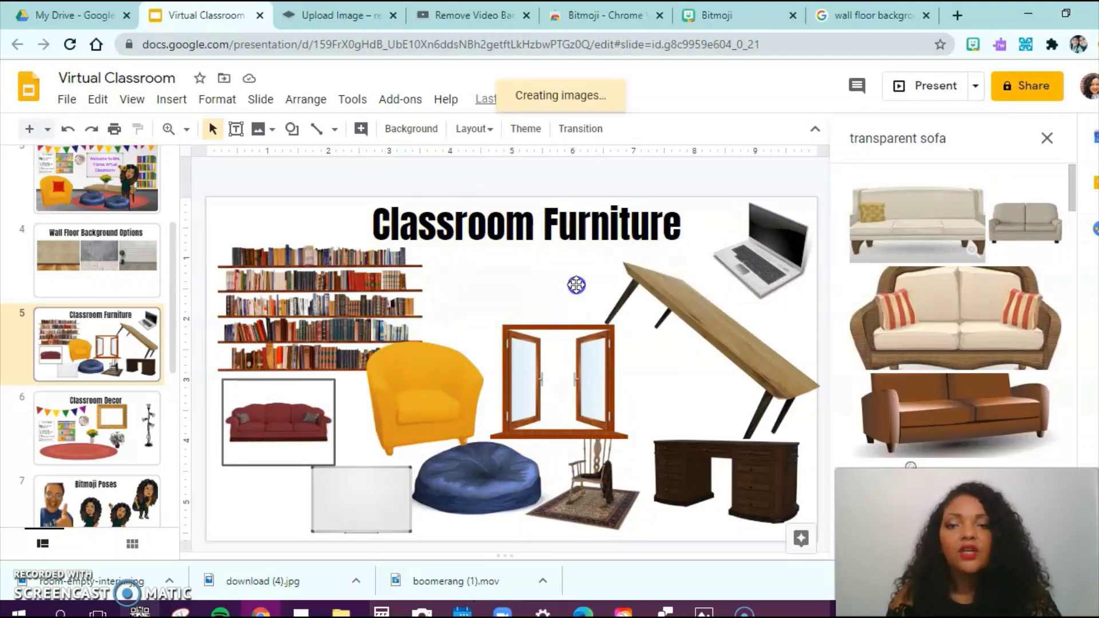
left_click_drag(756, 398, 477, 257)
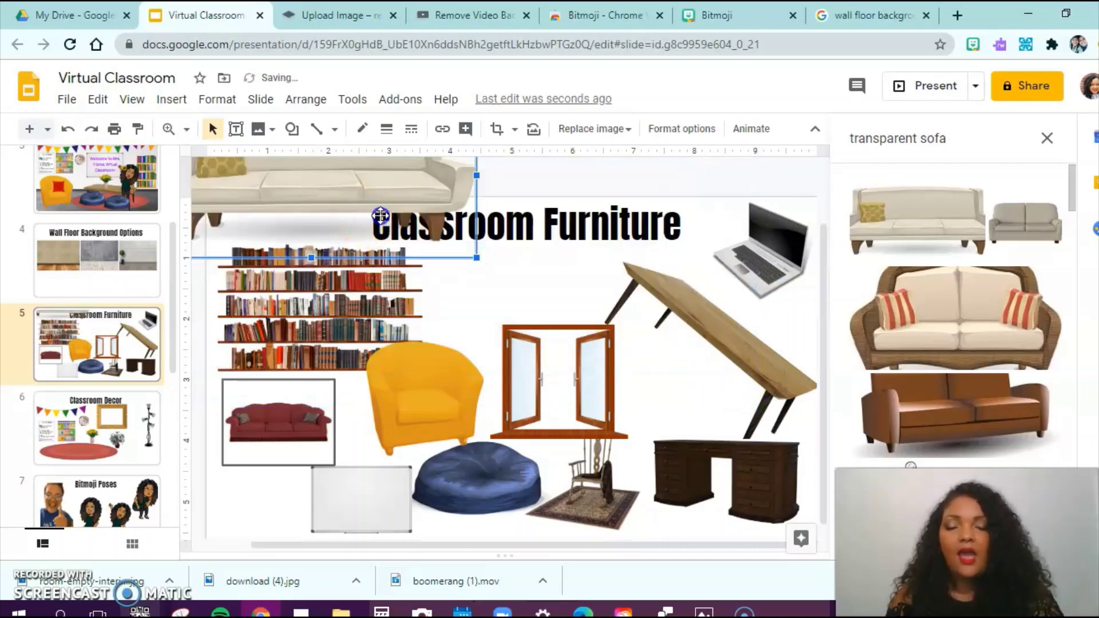
left_click_drag(550, 324, 550, 325)
left_click_drag(662, 369, 502, 288)
left_click_drag(393, 246, 486, 281)
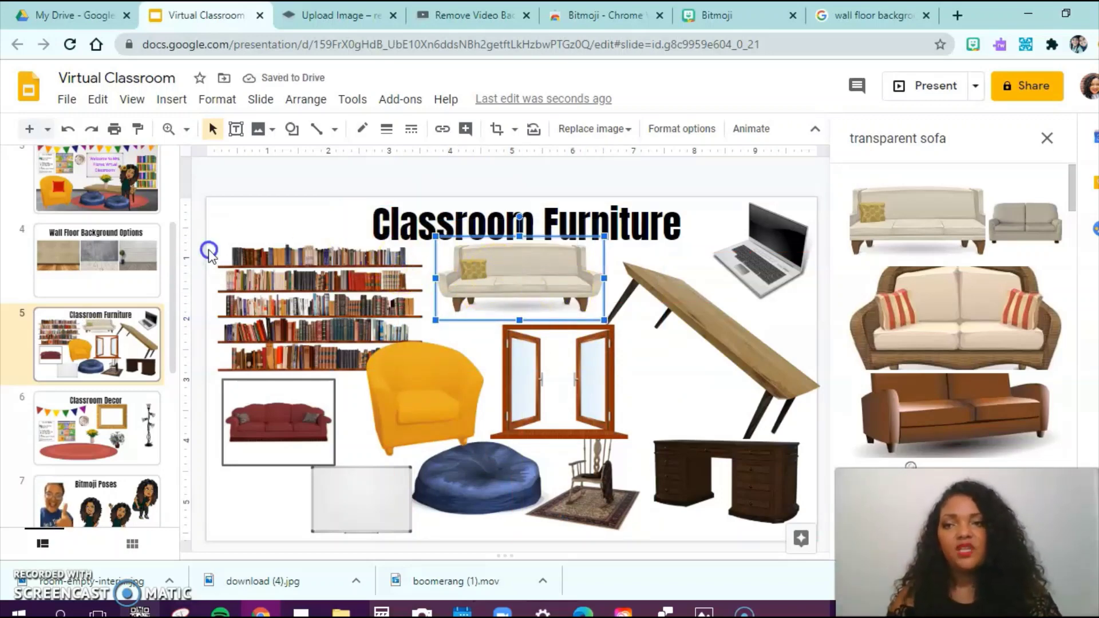
Scroll down the slide filmstrip and drag a slide thumbnail lower in the list.
scroll(171, 288, "down", 1)
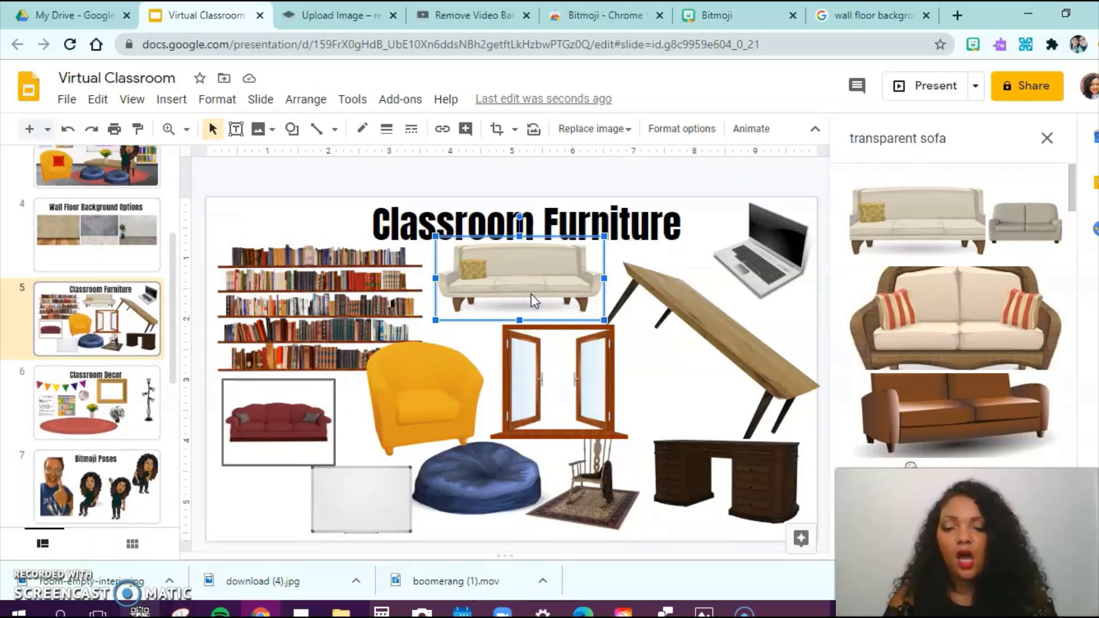
left_click(173, 277)
left_click_drag(172, 277, 172, 397)
Paste the cream sofa onto slide 9's wooden floor at lower left, enlarge it, then delete it.
left_click(149, 391)
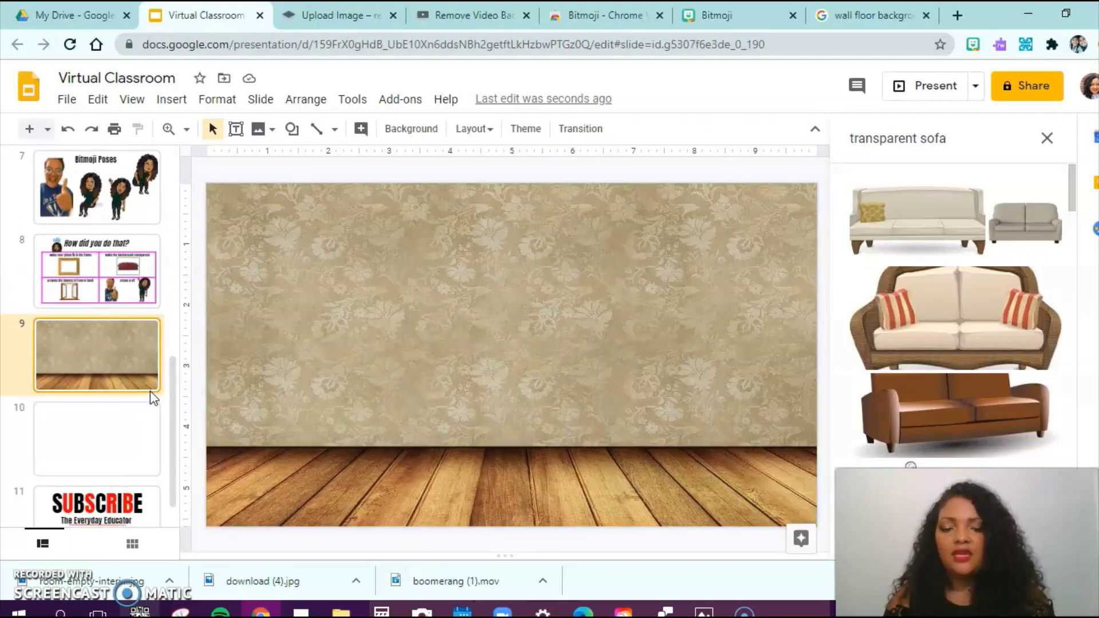
key("ctrl+v")
left_click_drag(485, 256, 315, 417)
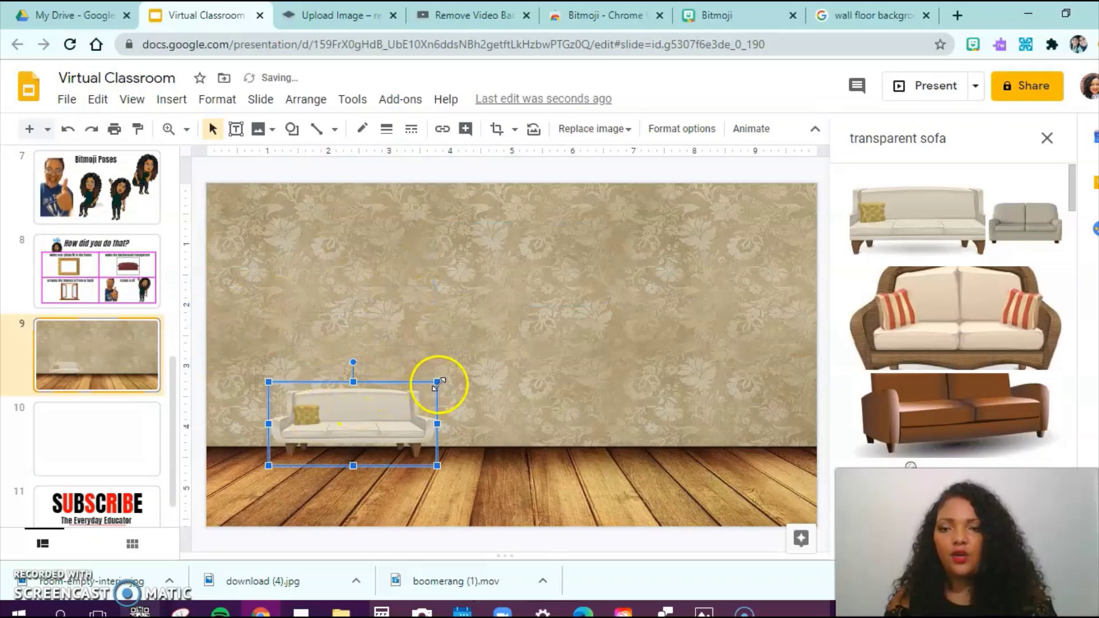
left_click_drag(437, 381, 515, 360)
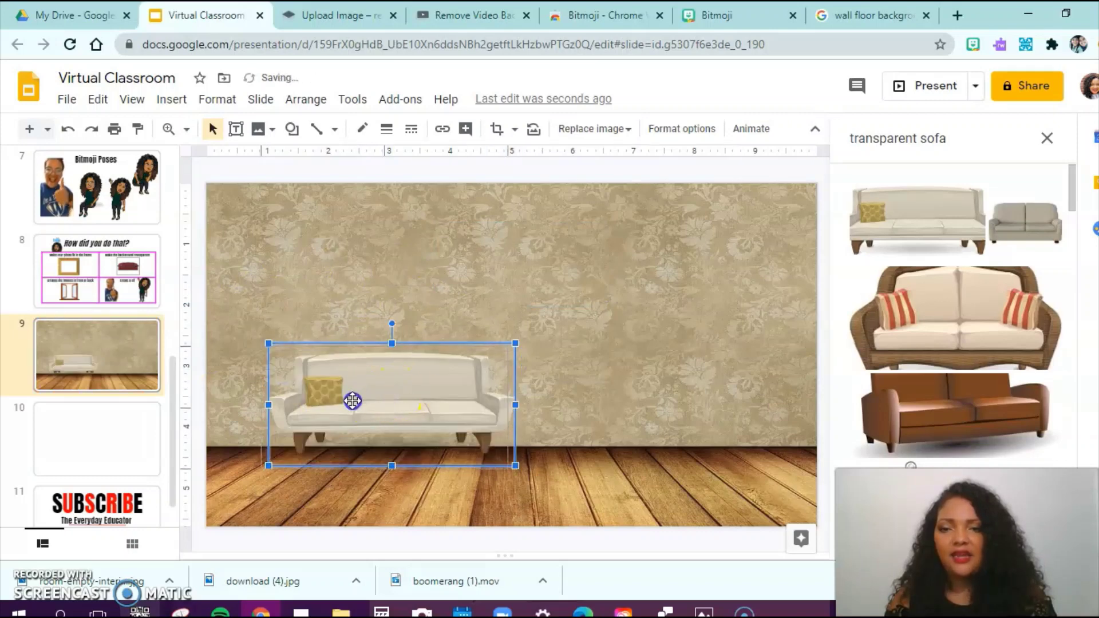
left_click_drag(353, 400, 350, 404)
left_click_drag(499, 345, 520, 331)
left_click_drag(385, 385, 355, 400)
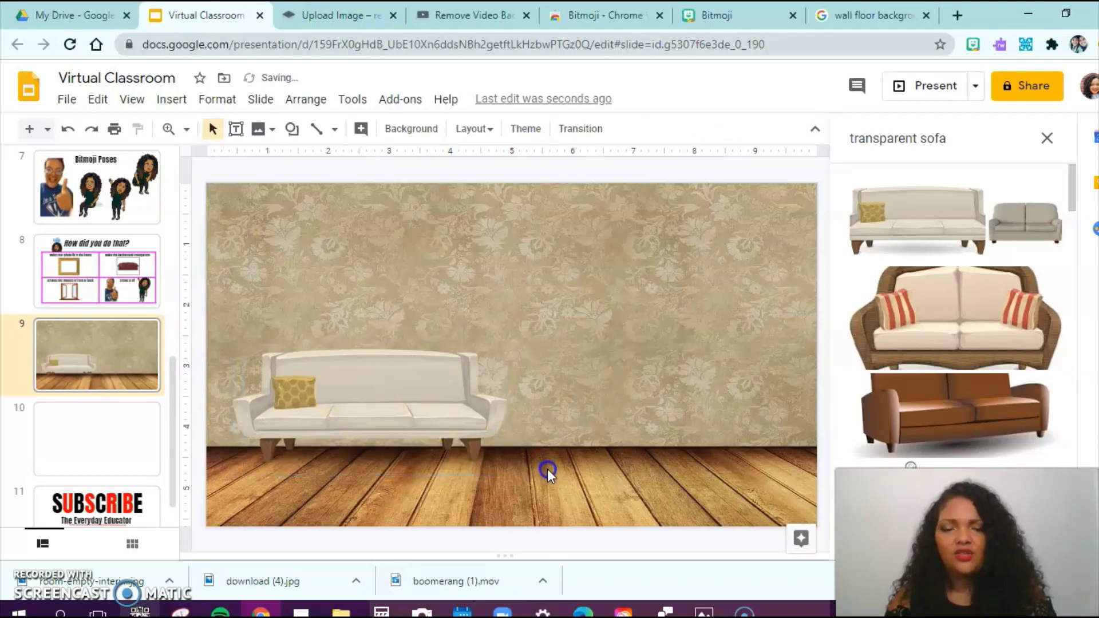
left_click(376, 417)
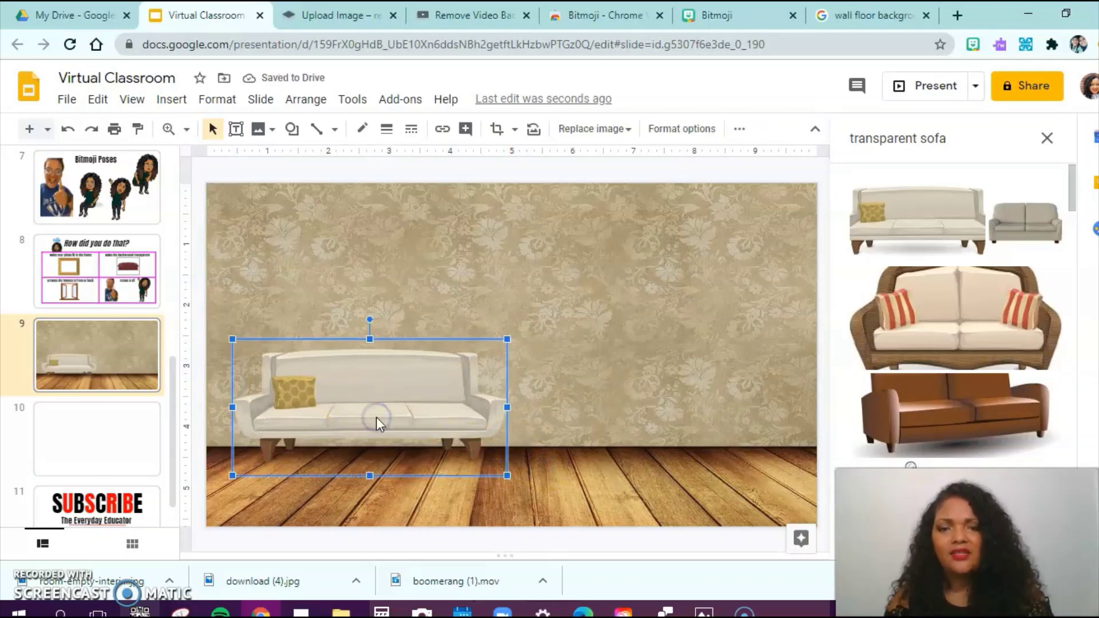
key("Delete")
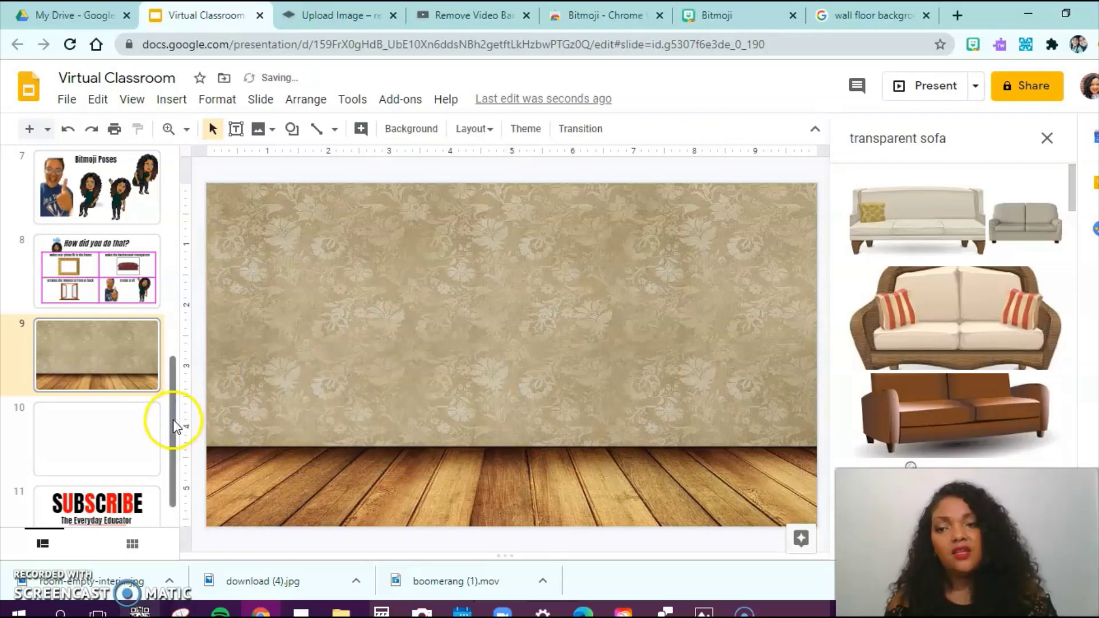